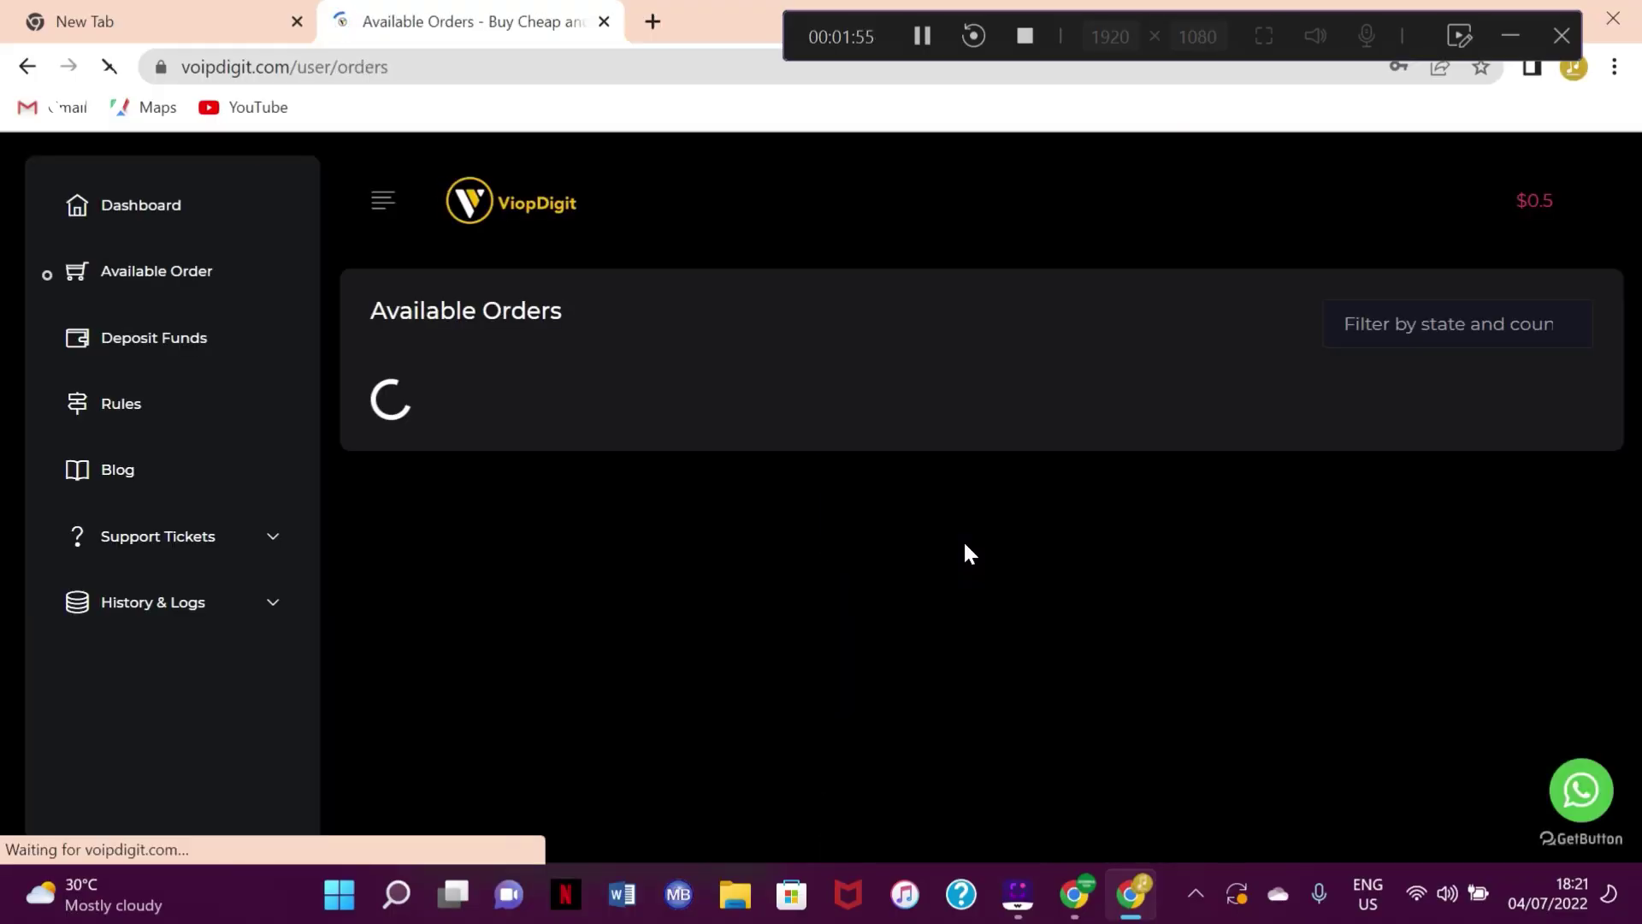
scroll(999, 568, "down", 10)
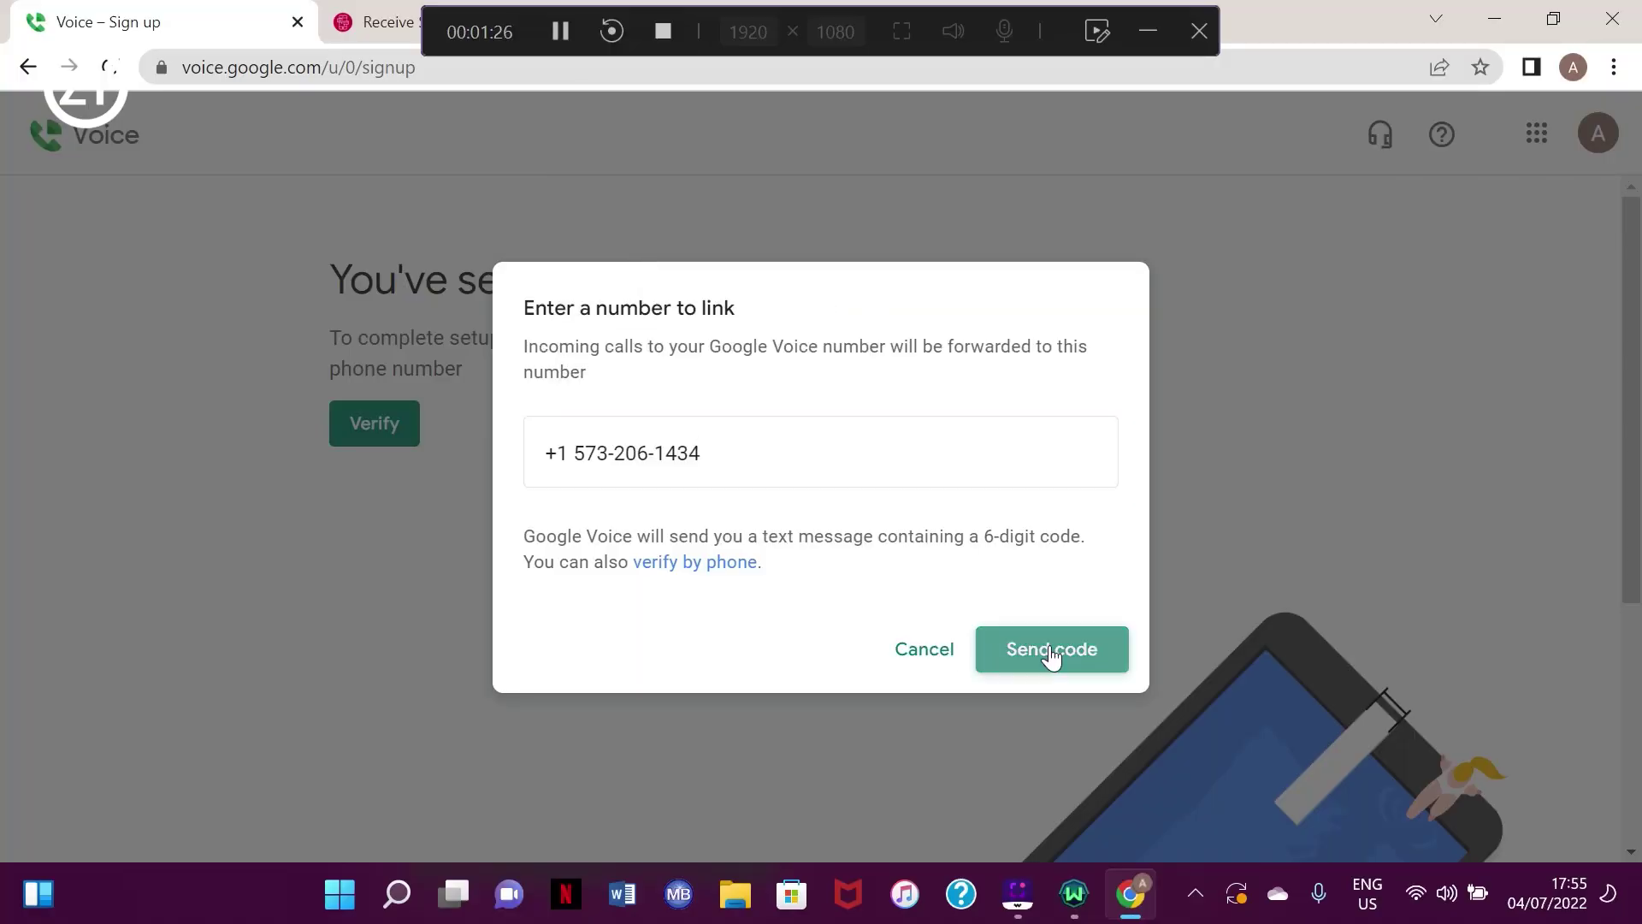
left_click(1051, 656)
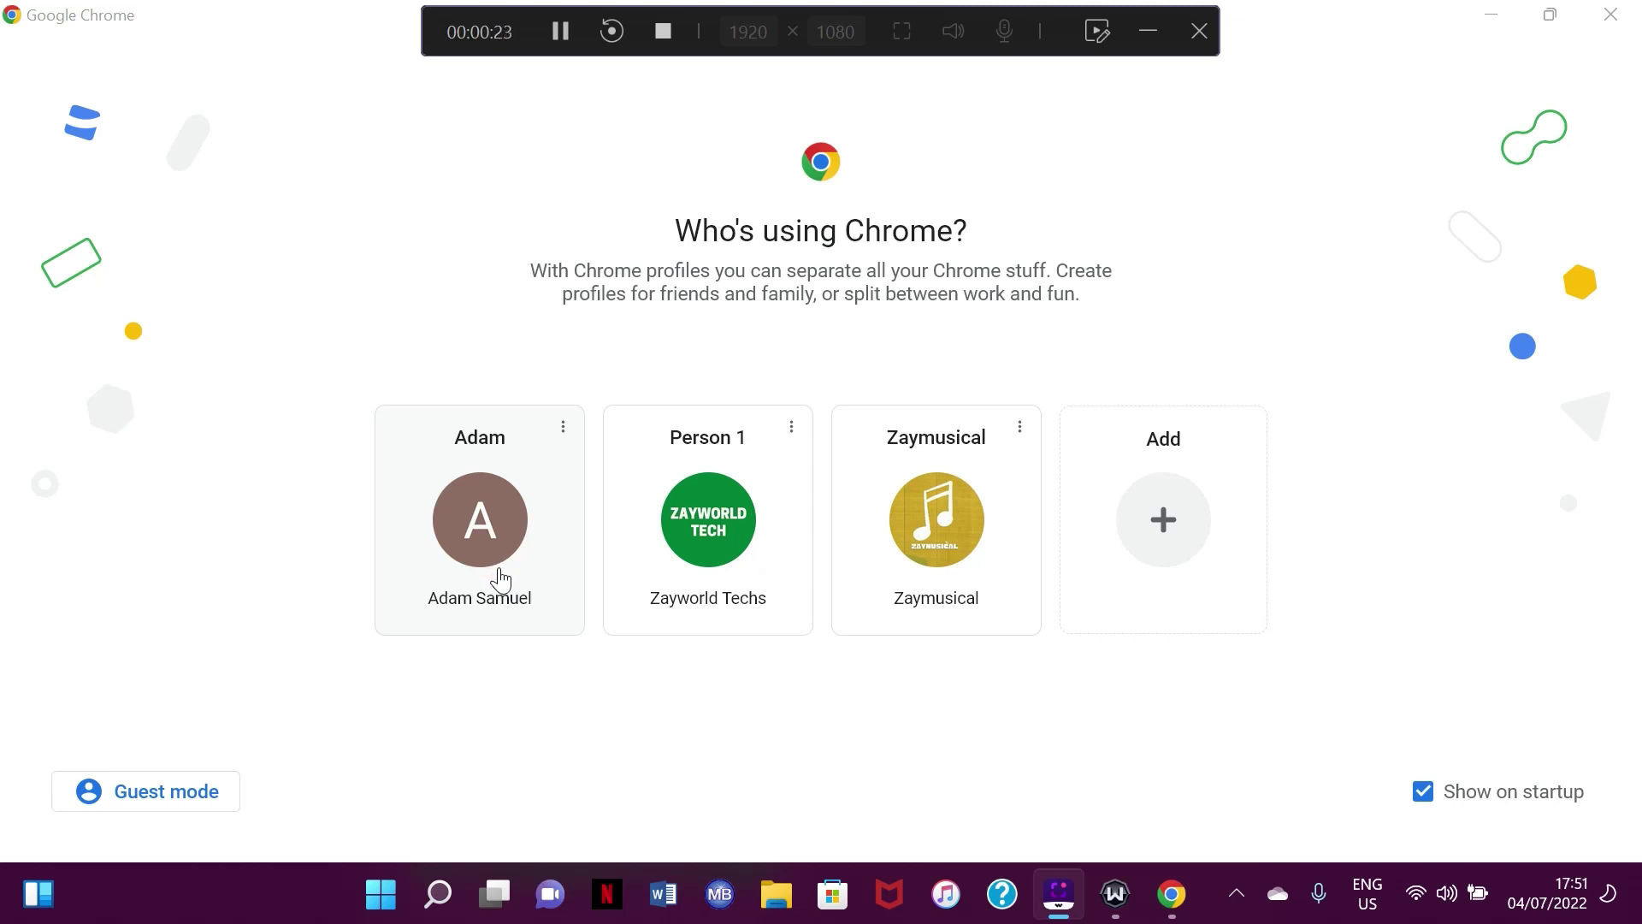
Open Chrome with the first profile and search for 'google voice login'.
left_click(479, 542)
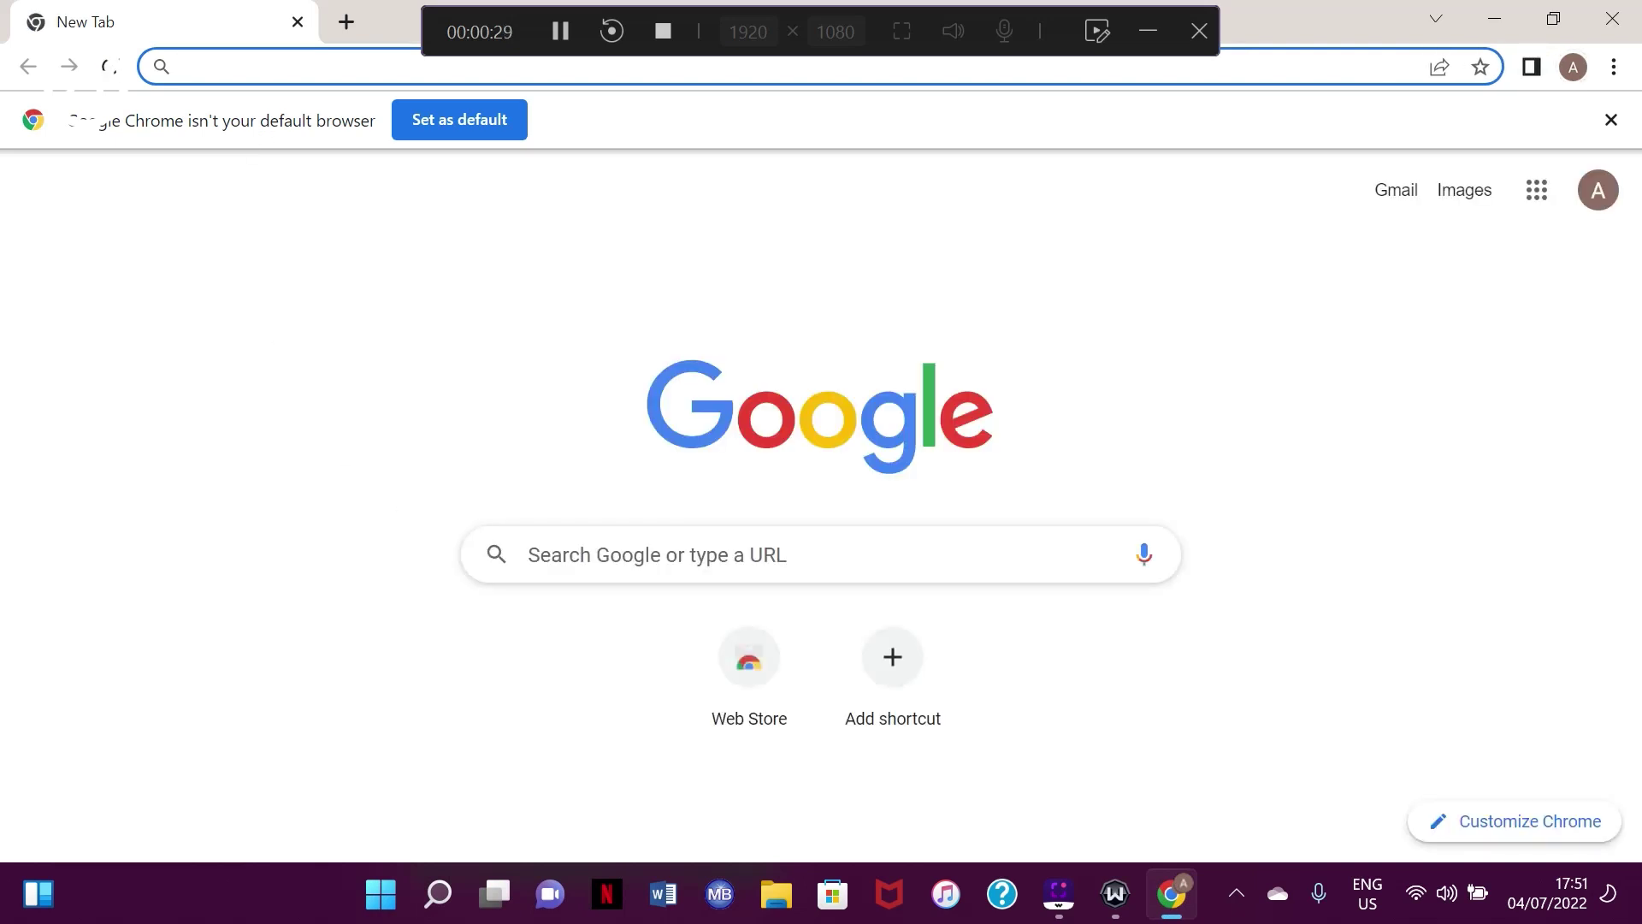
type("goog")
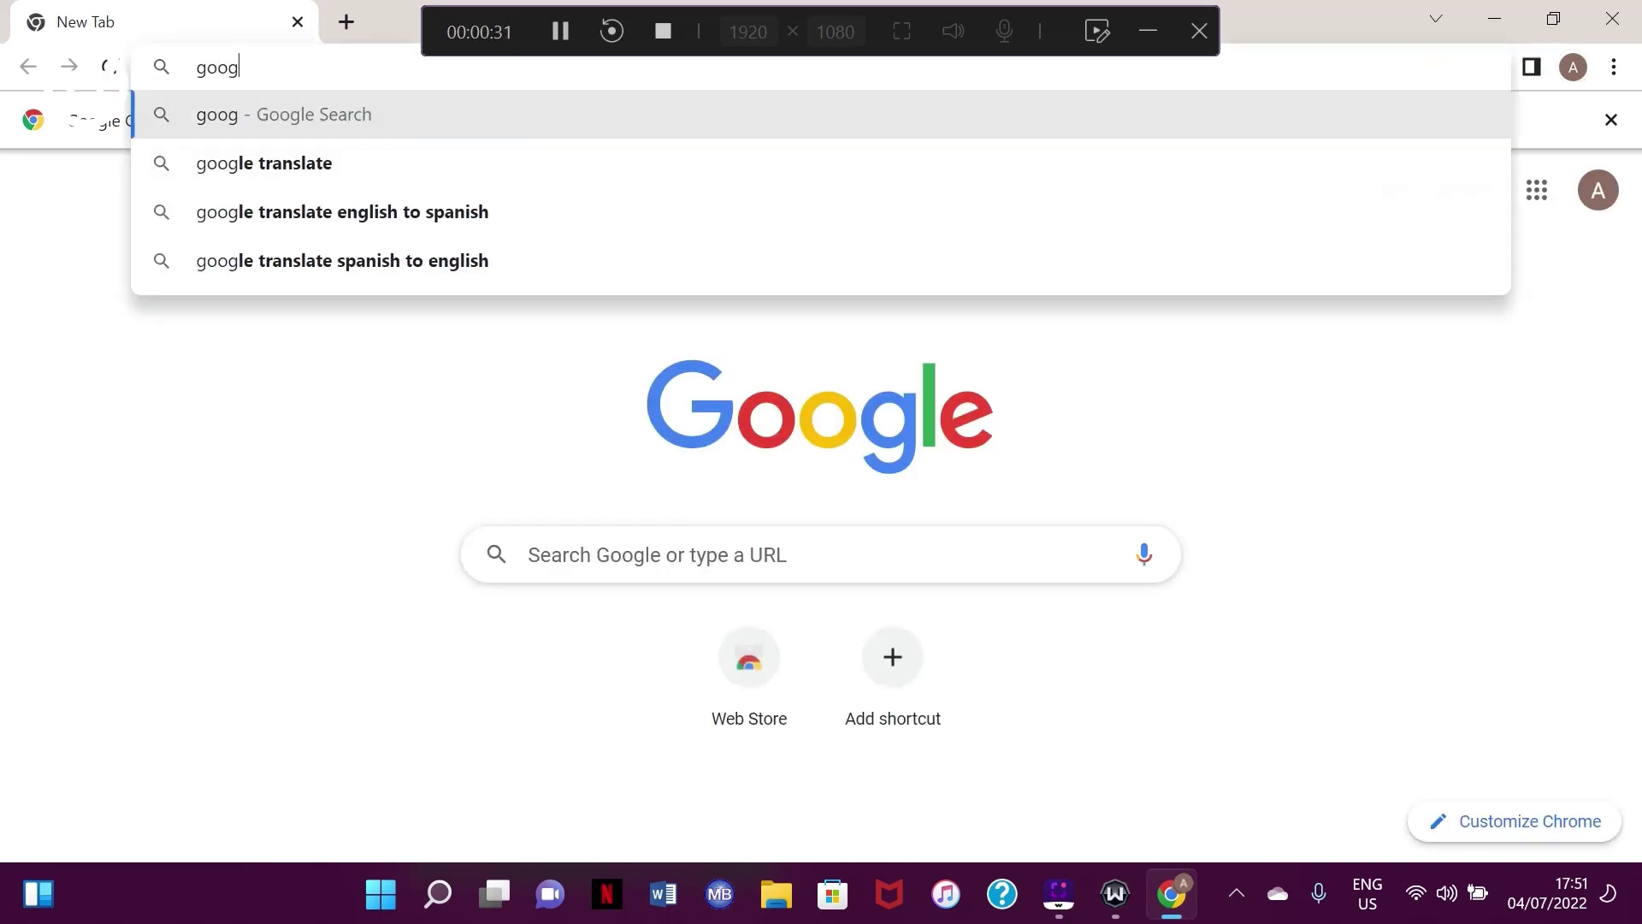
type("le voice")
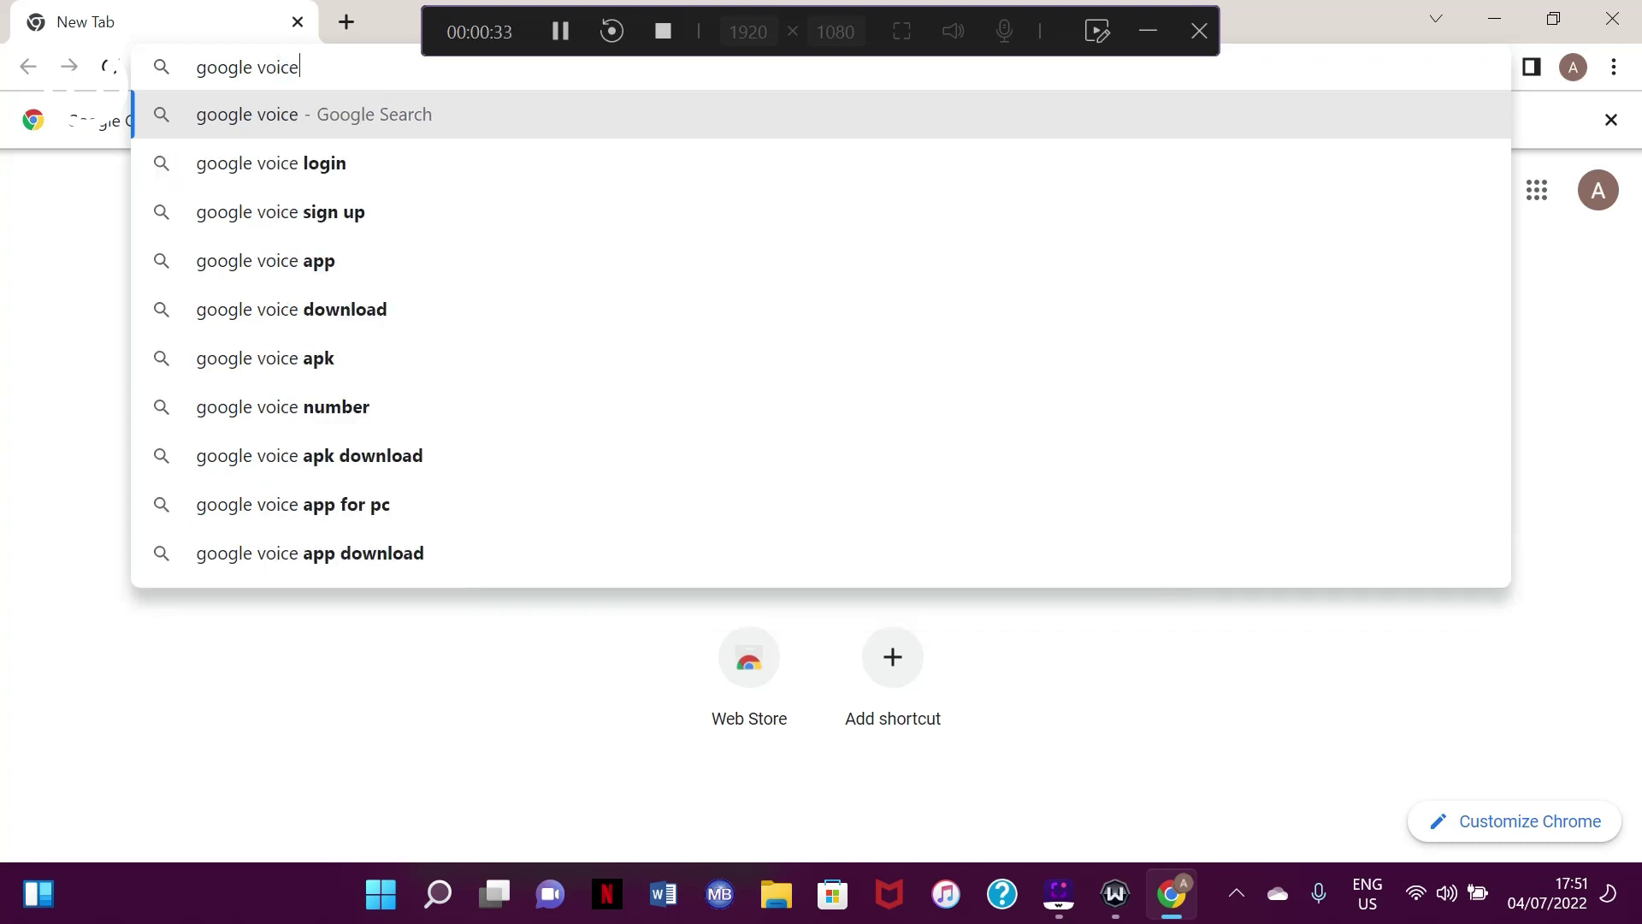
left_click(229, 166)
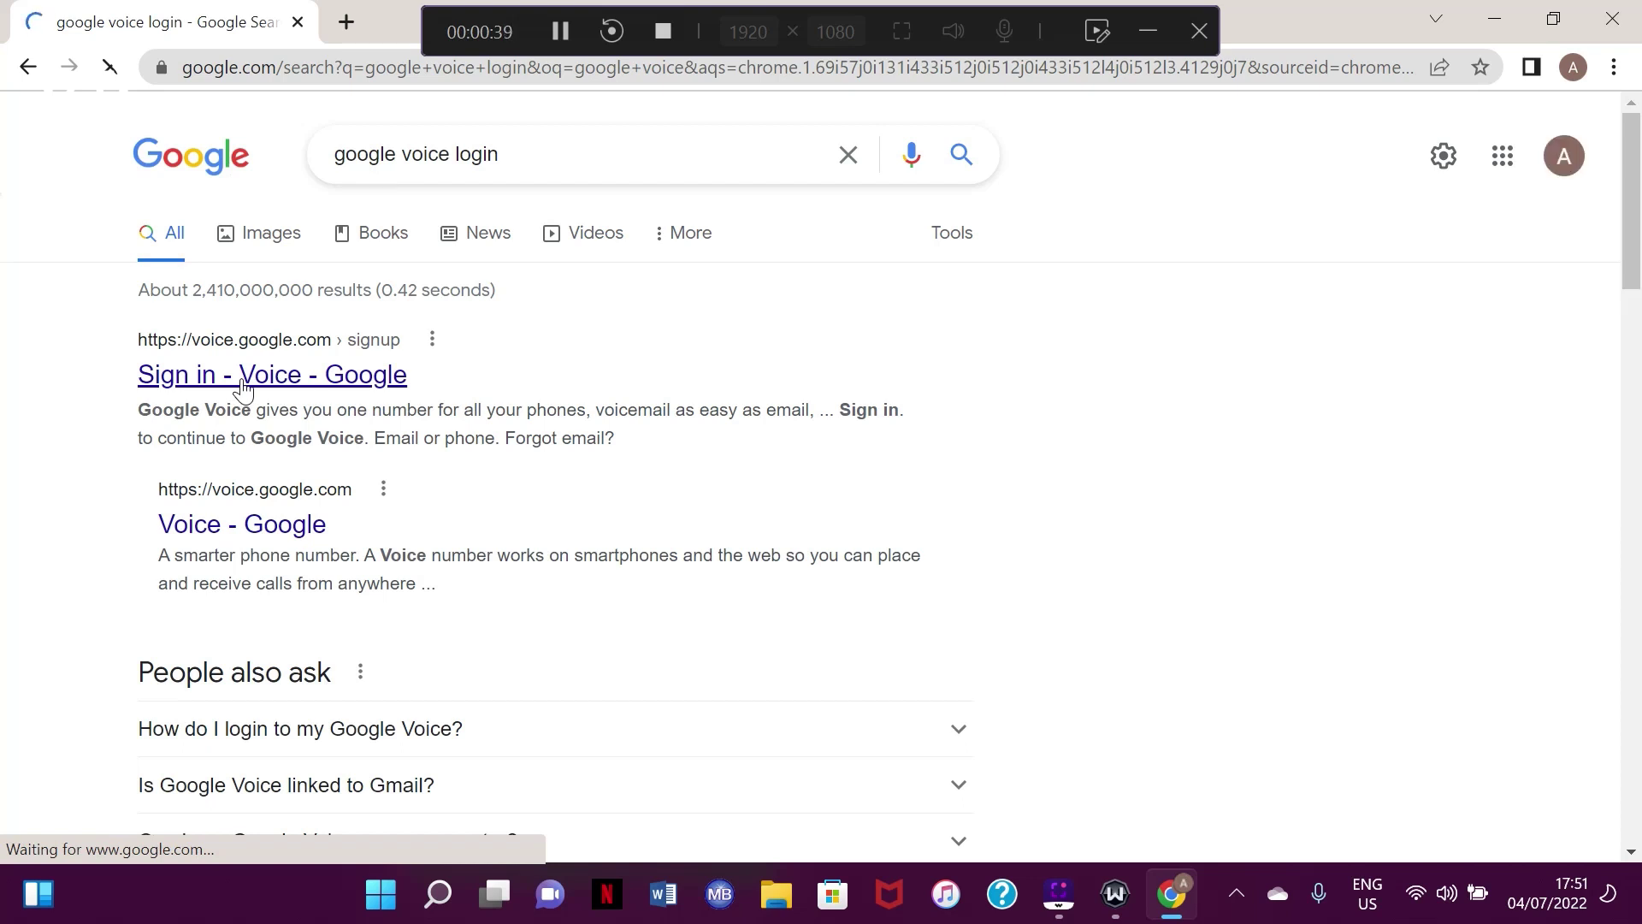
Open the 'Sign in - Voice - Google' result and allow its notifications.
left_click(245, 381)
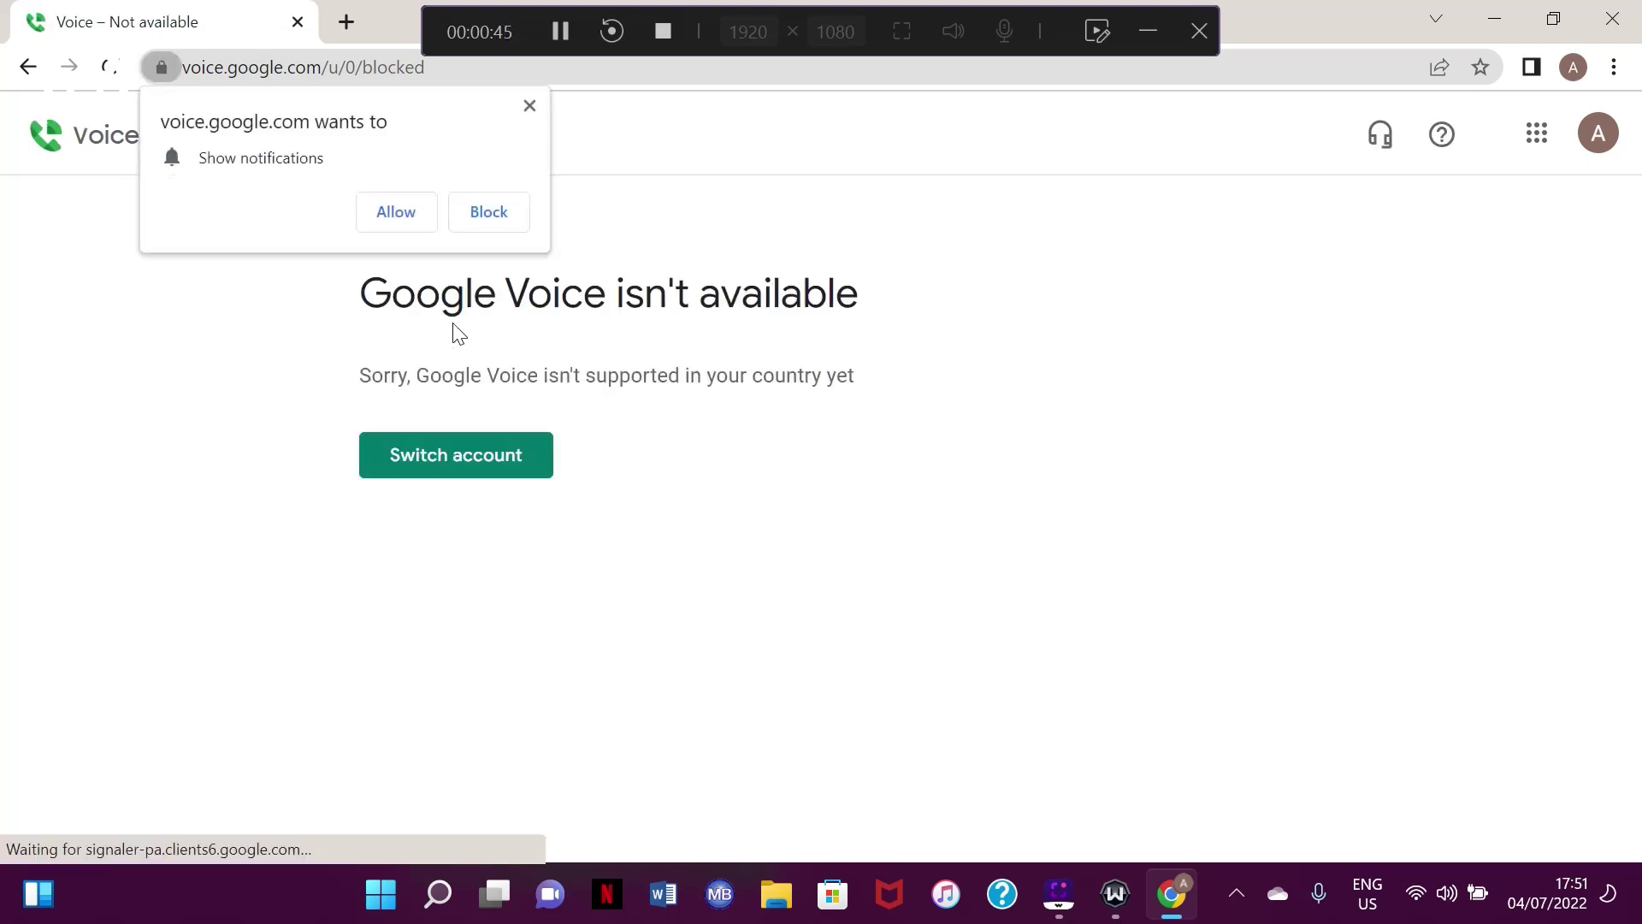
left_click(402, 210)
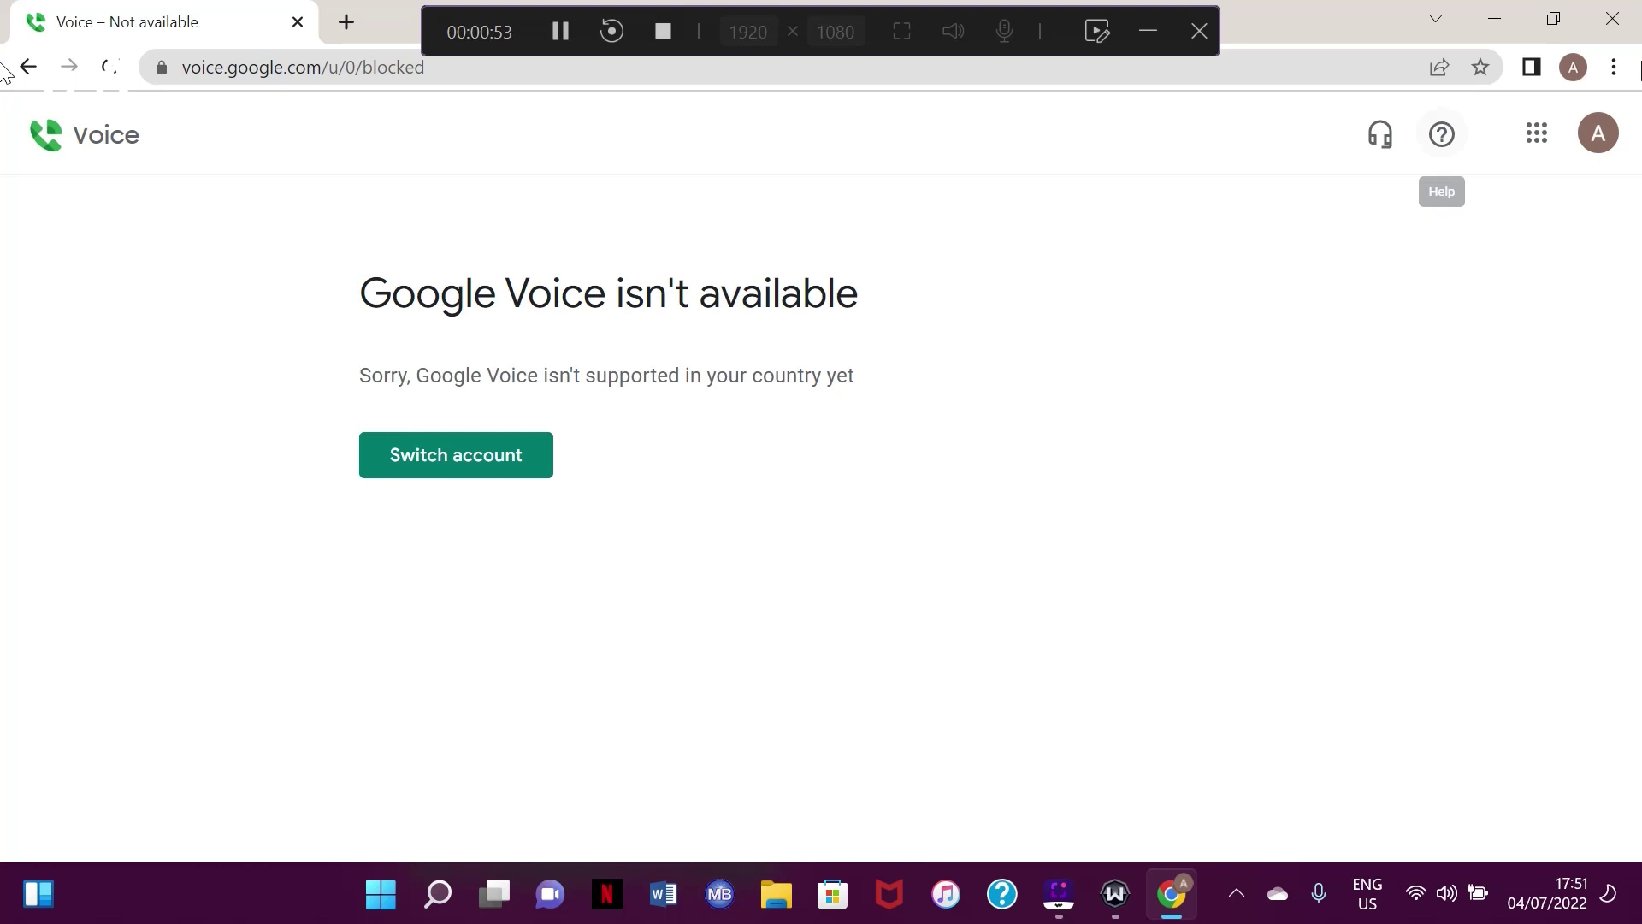
Connect Windscribe VPN to Atlanta, US, hide it, and reload the Google Voice page.
left_click(1133, 885)
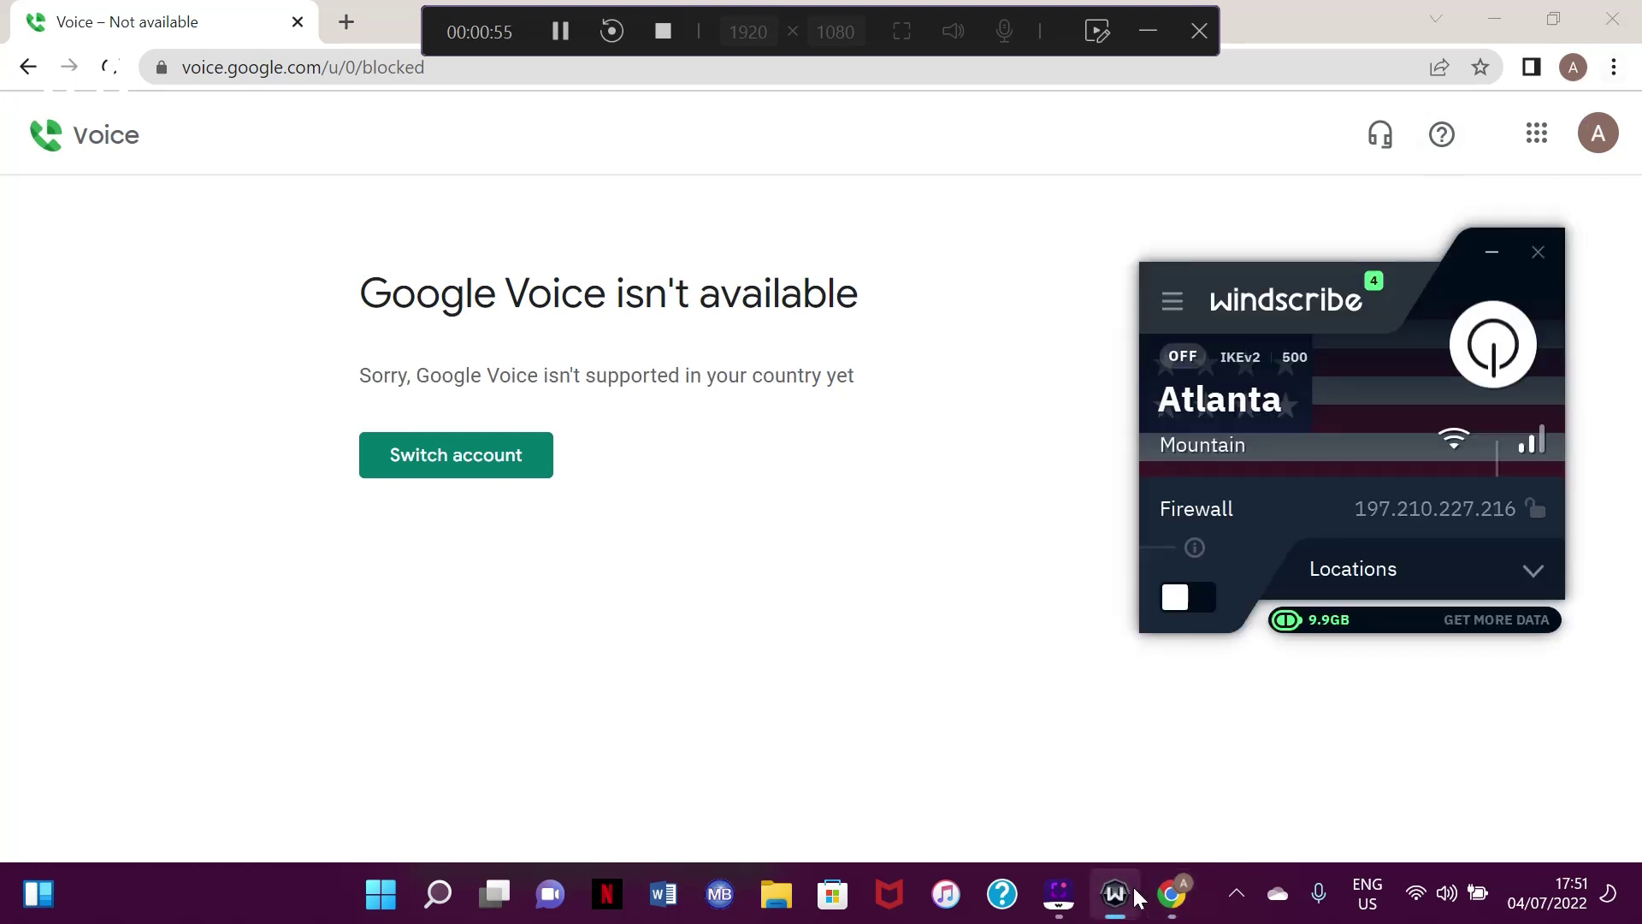
left_click(1503, 350)
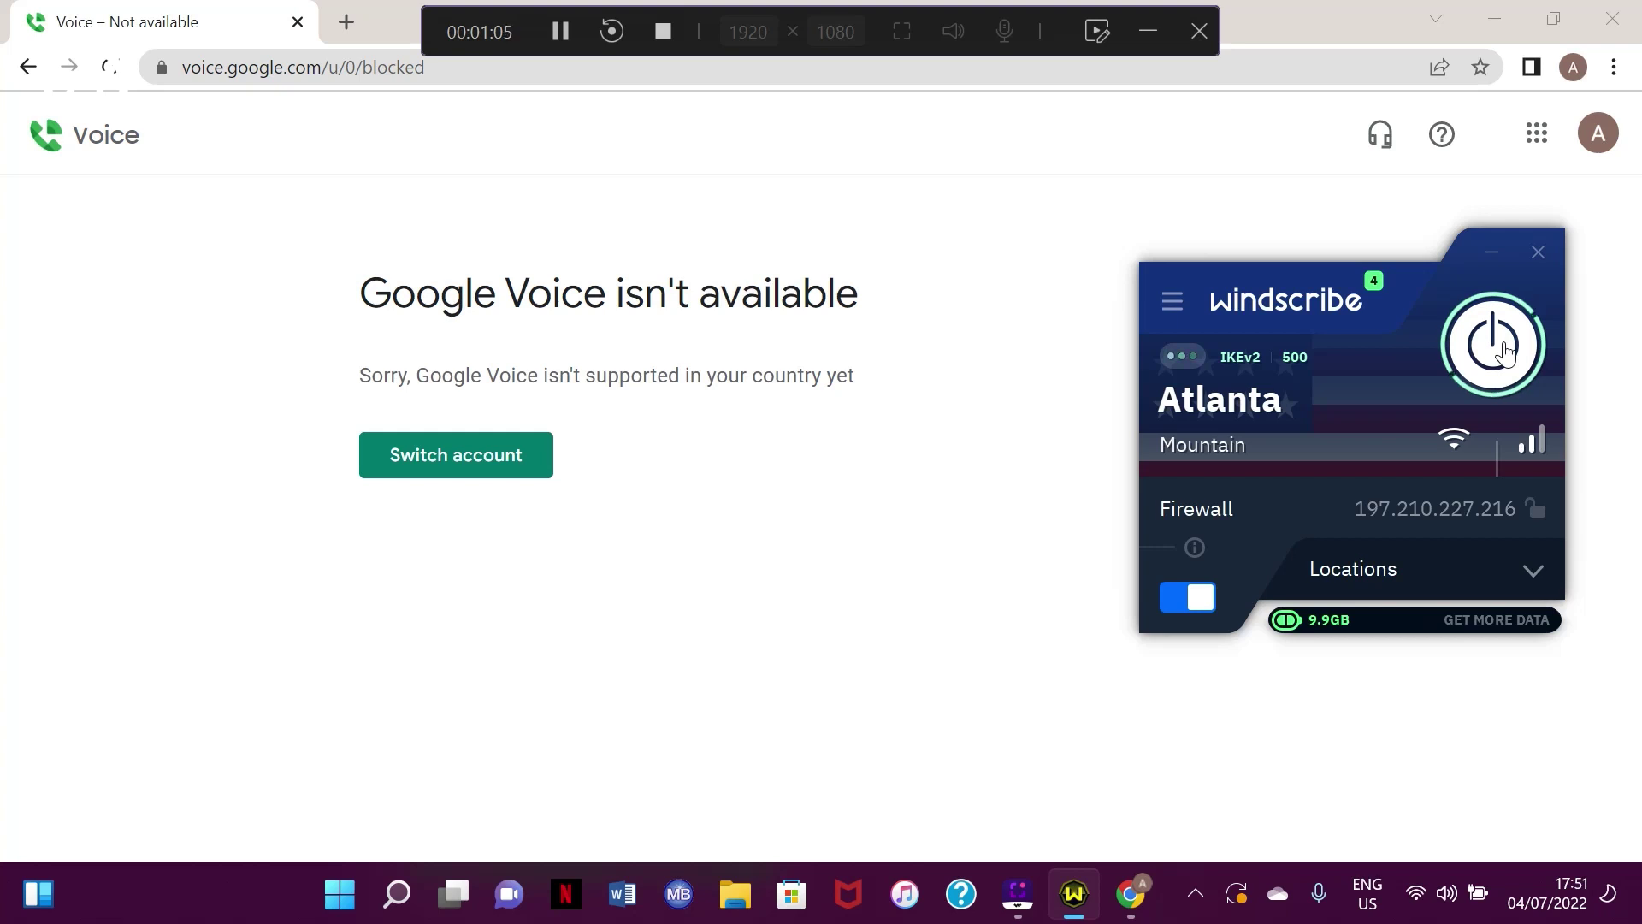
left_click(1489, 254)
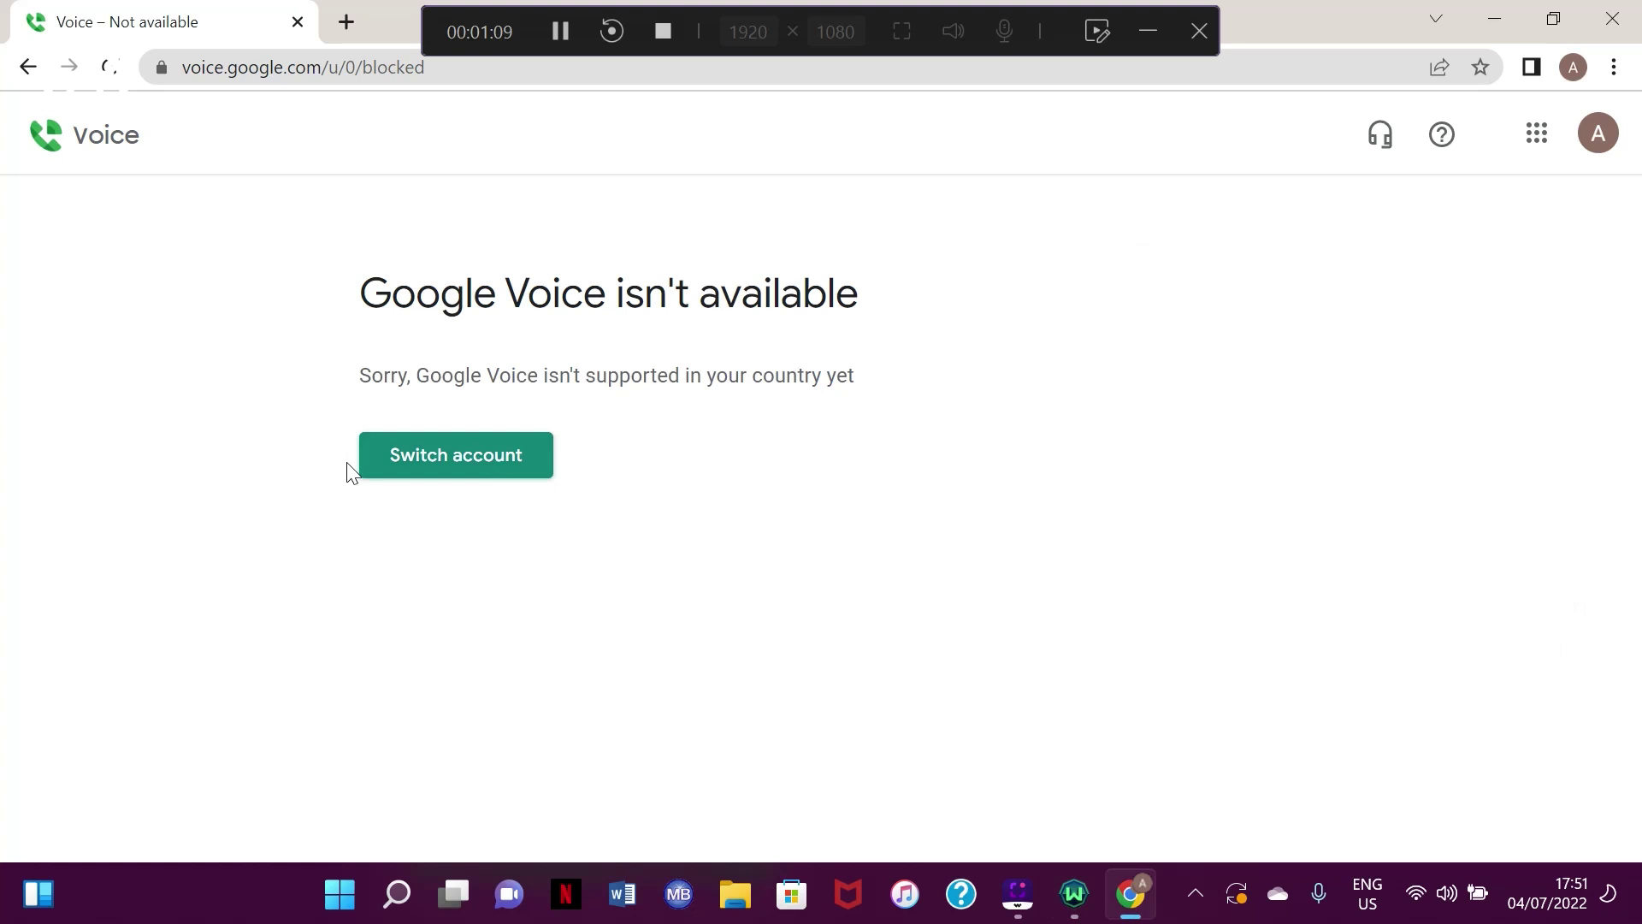
left_click(111, 77)
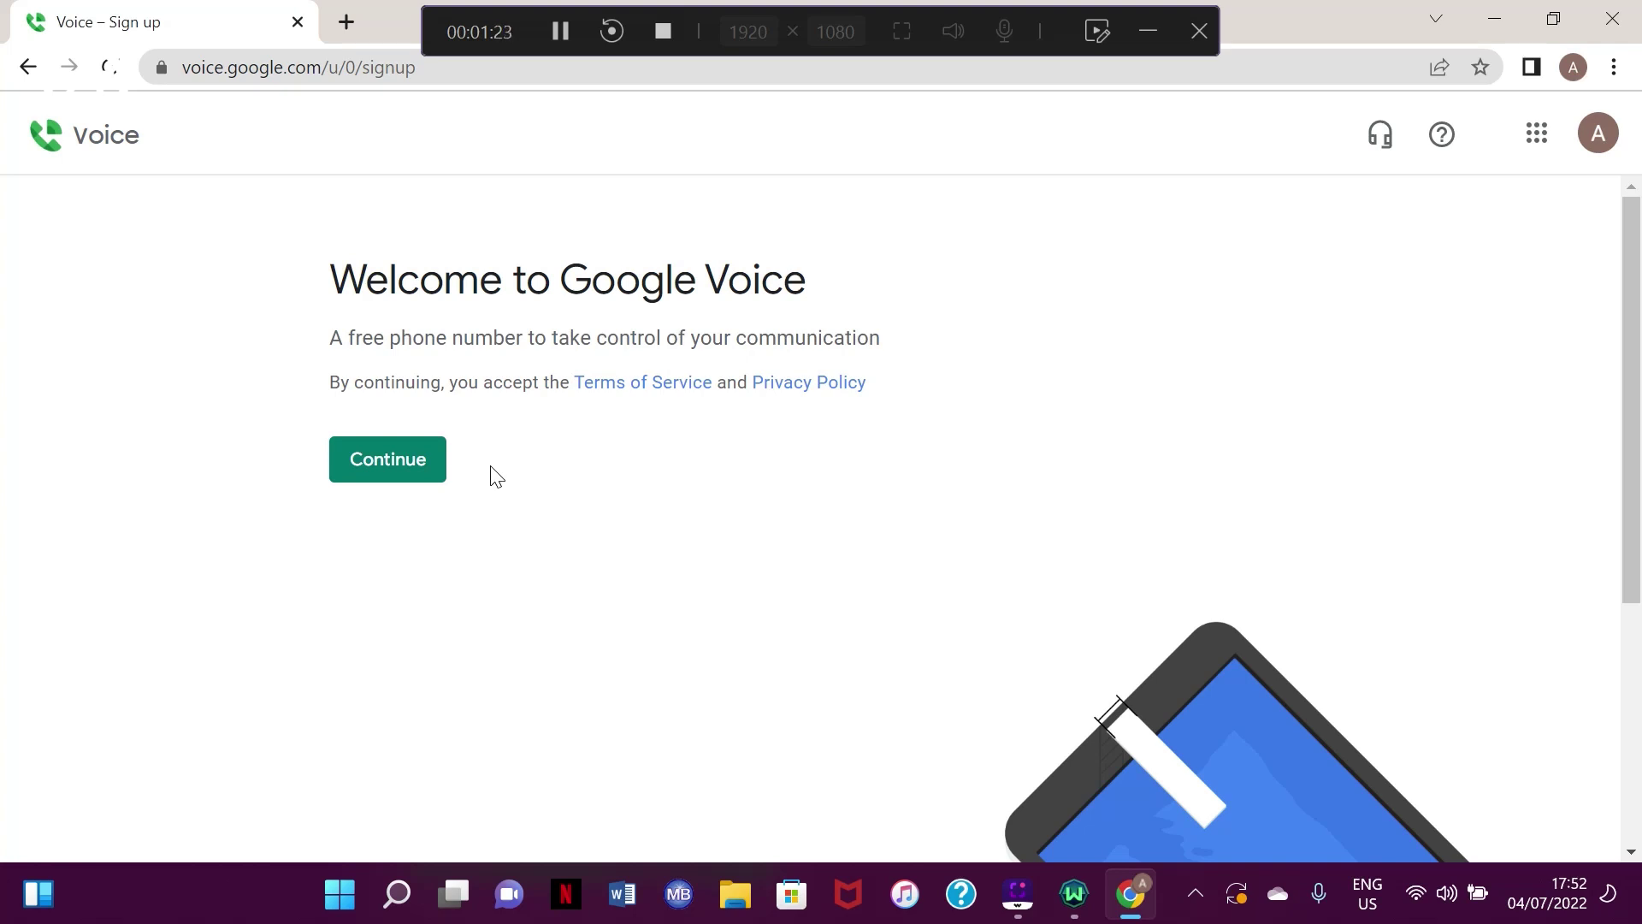
Review the Welcome to Google Voice page and accept its terms to continue.
scroll(492, 467, "down", 5)
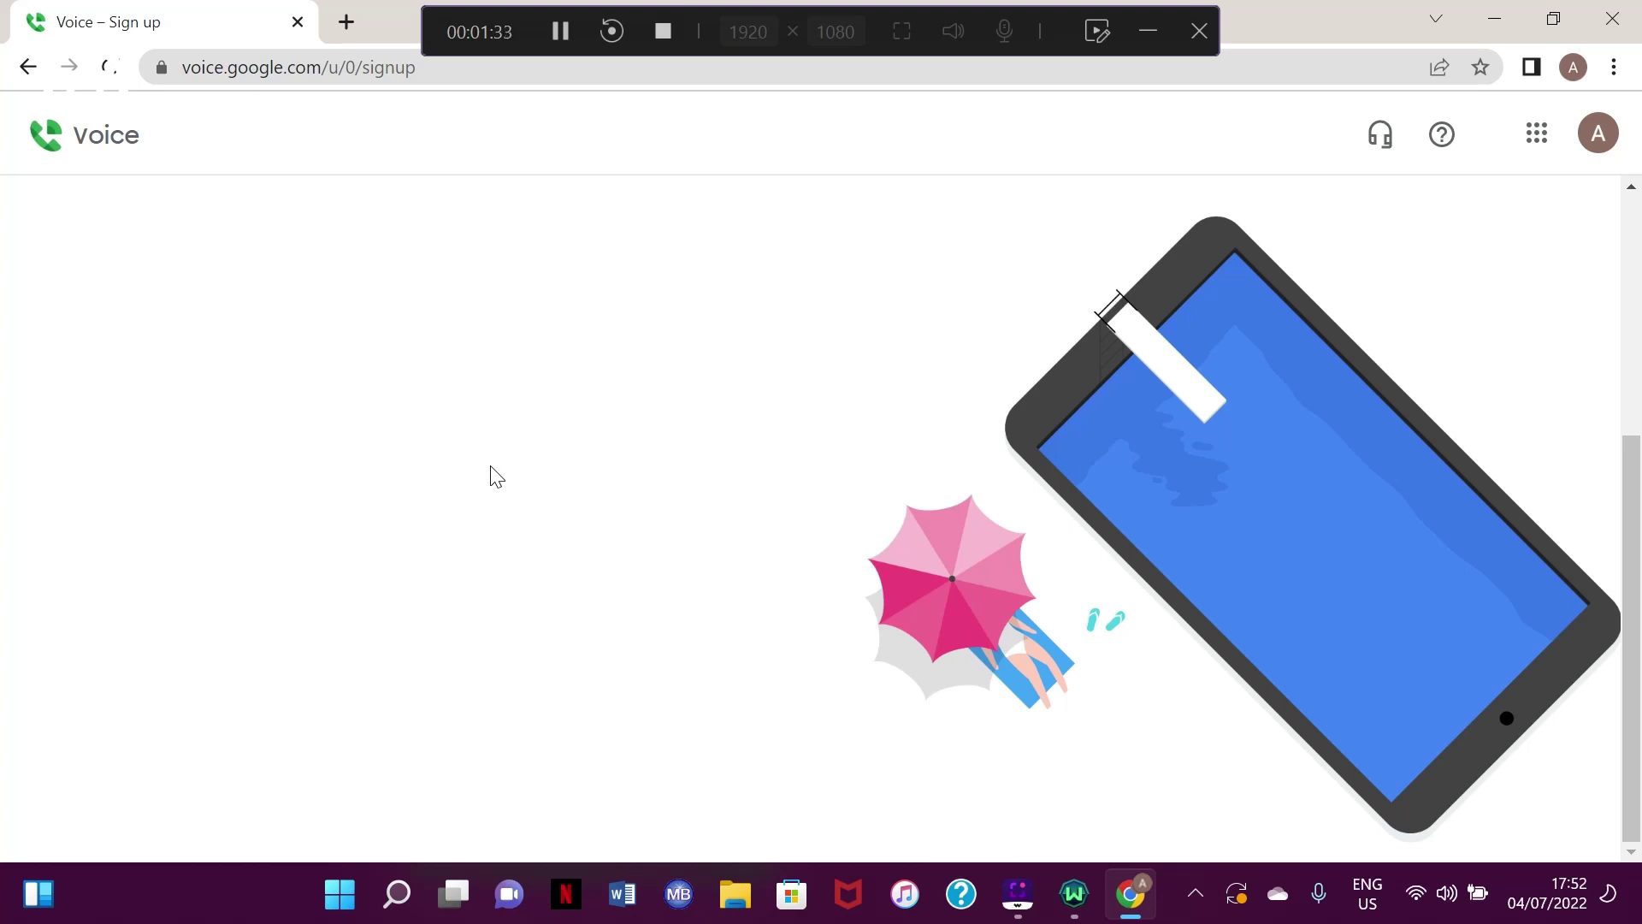
scroll(496, 476, "up", 5)
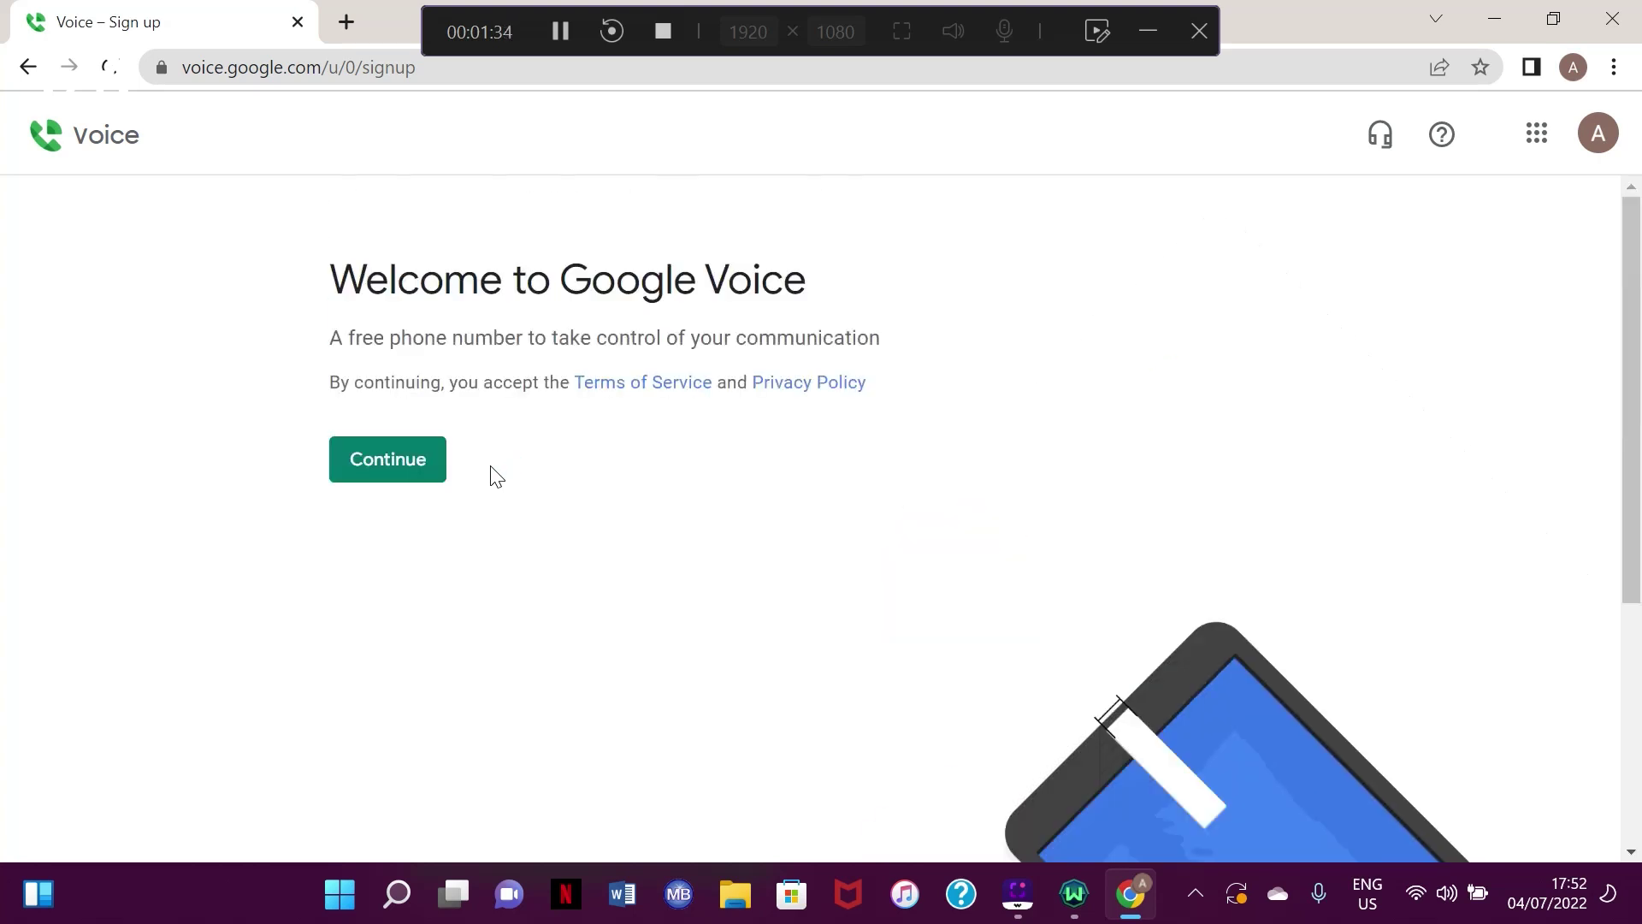
left_click(411, 474)
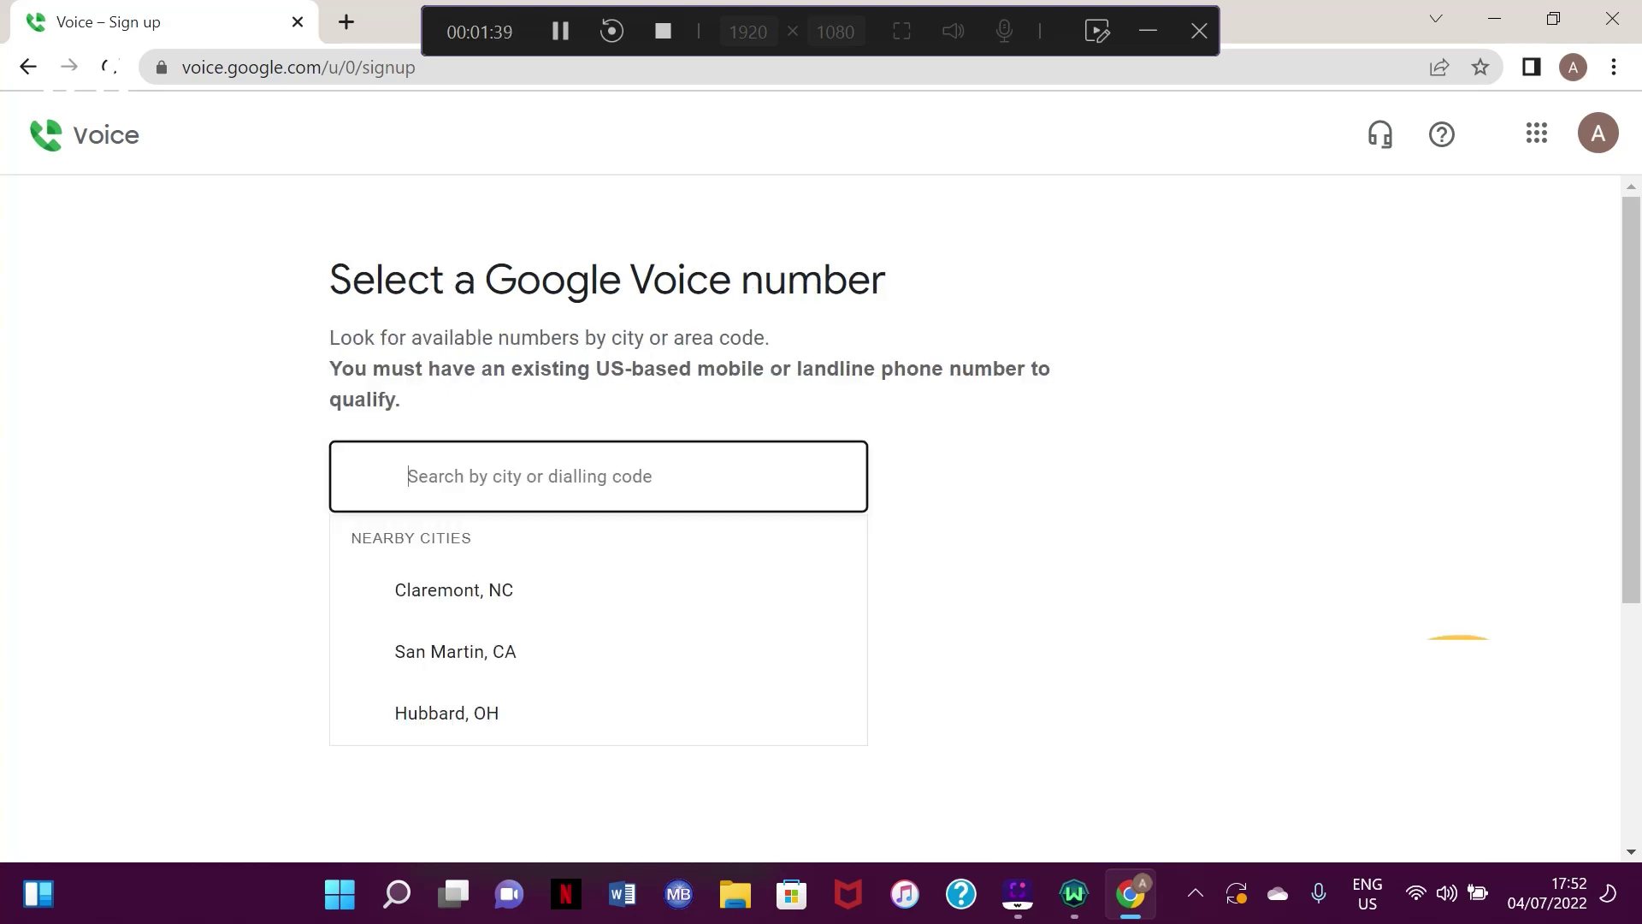
Claim the second available San Martin, CA number as the new Voice number.
scroll(521, 624, "down", 2)
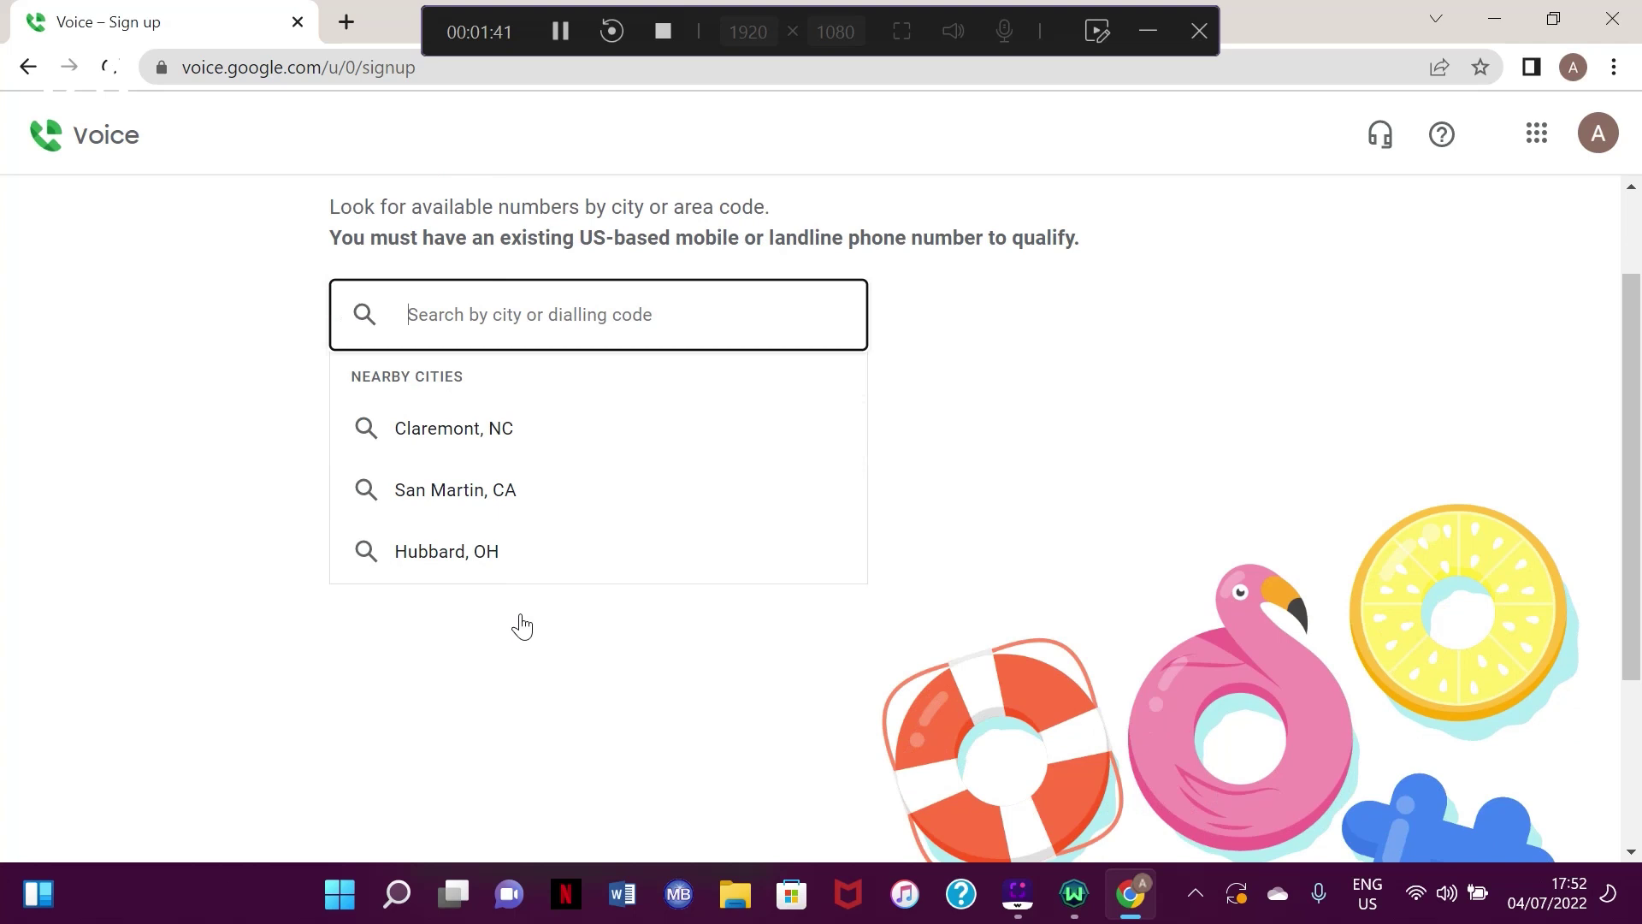
scroll(521, 625, "up", 2)
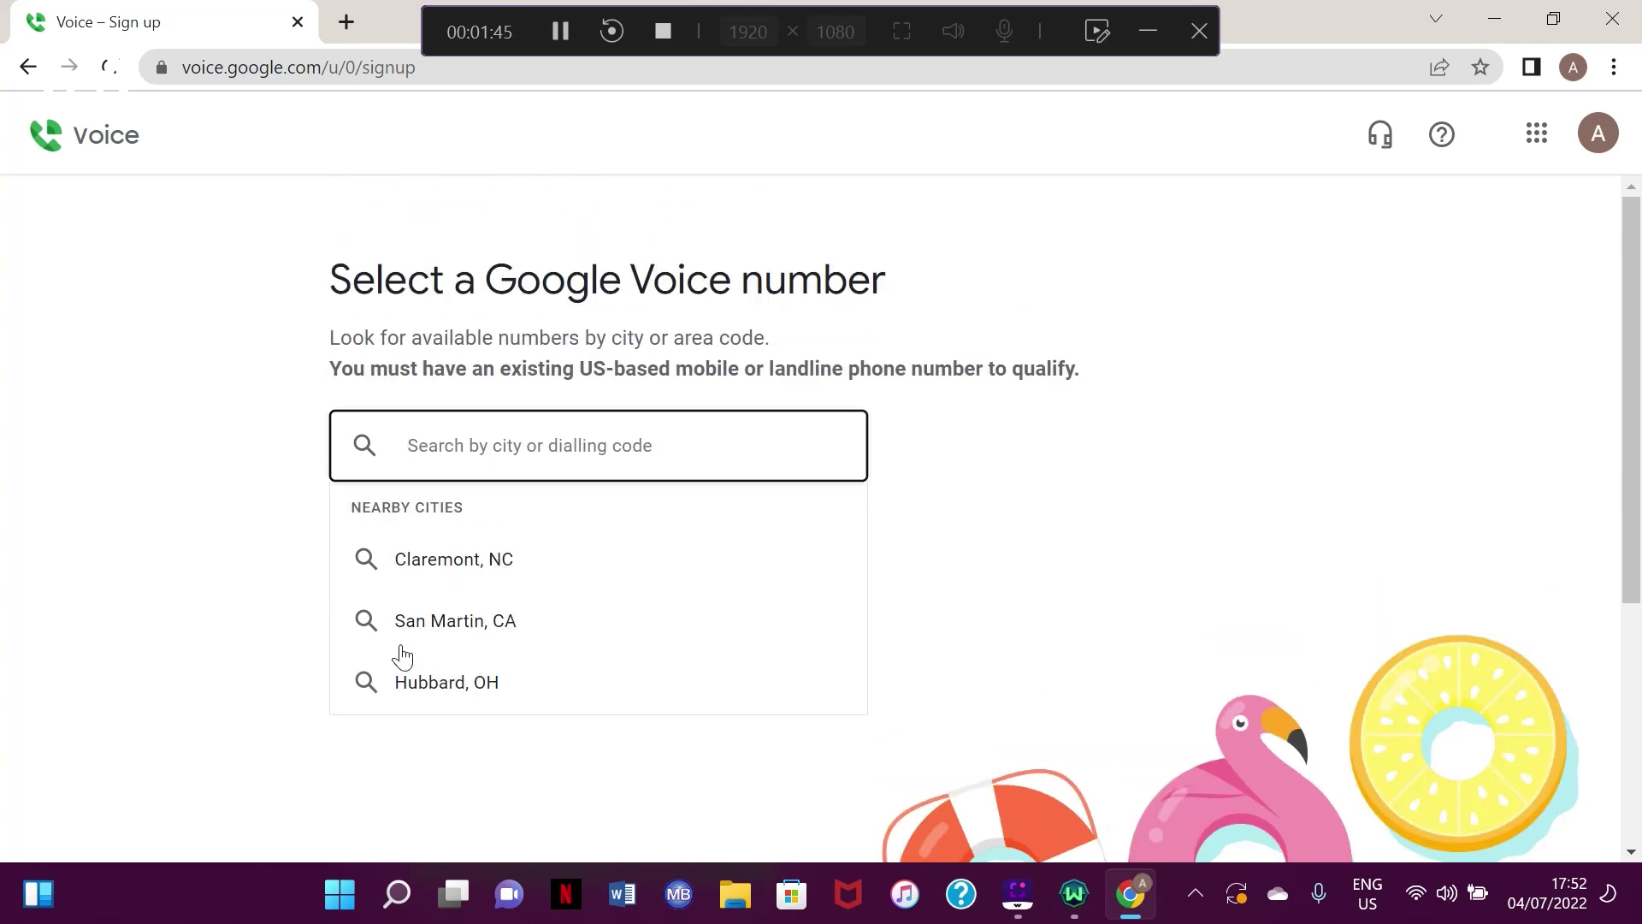
left_click(443, 623)
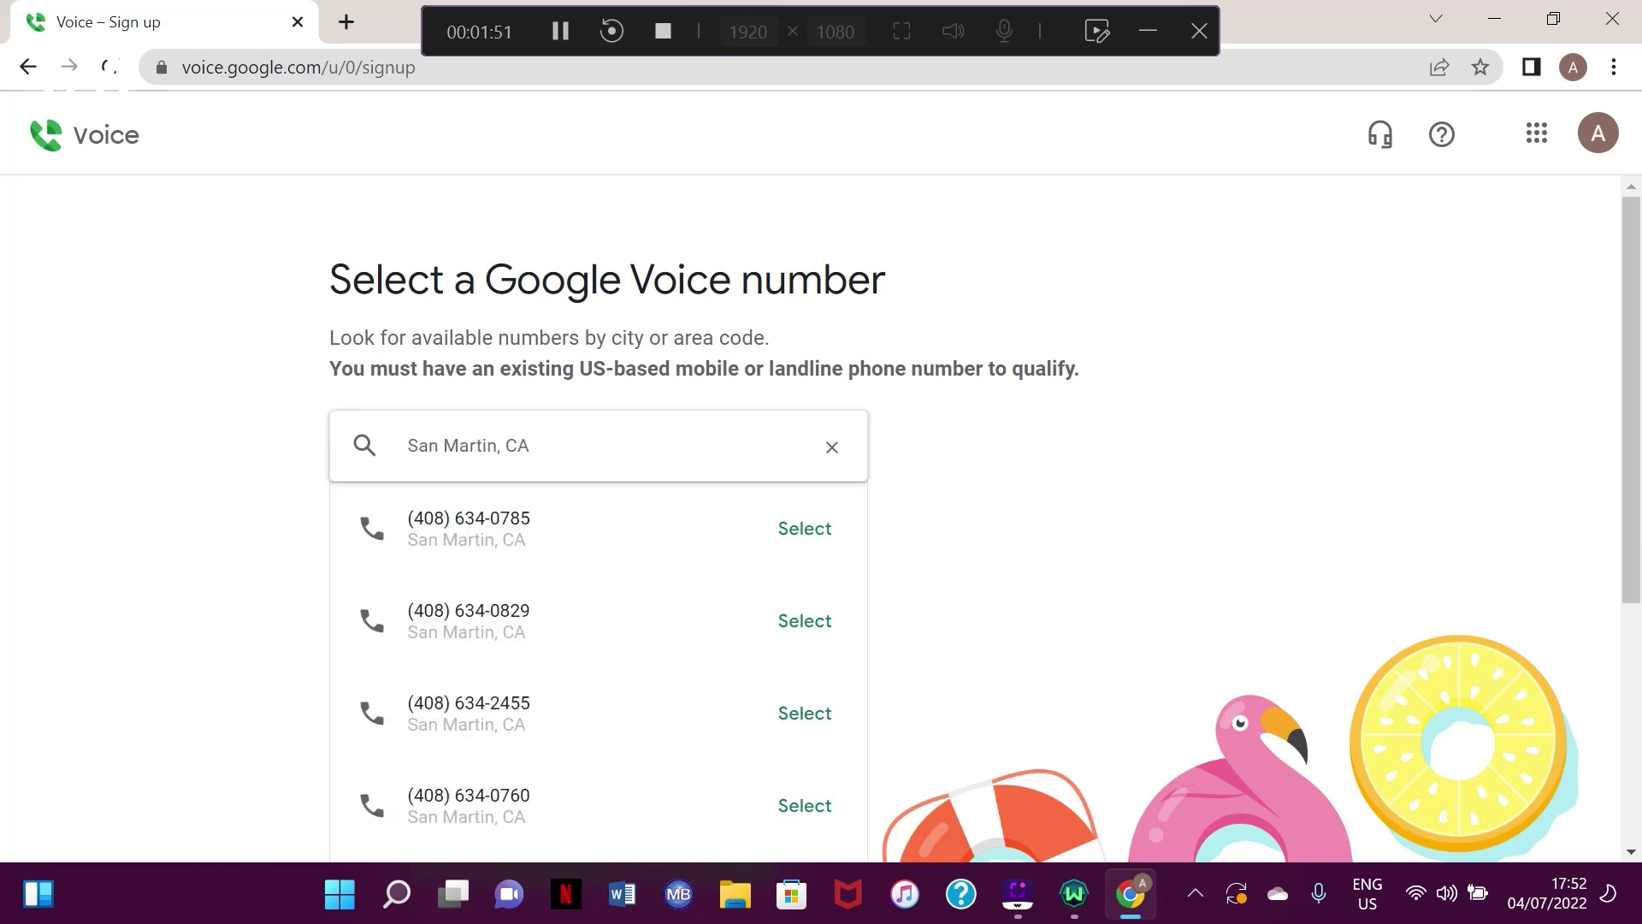
scroll(821, 513, "down", 1)
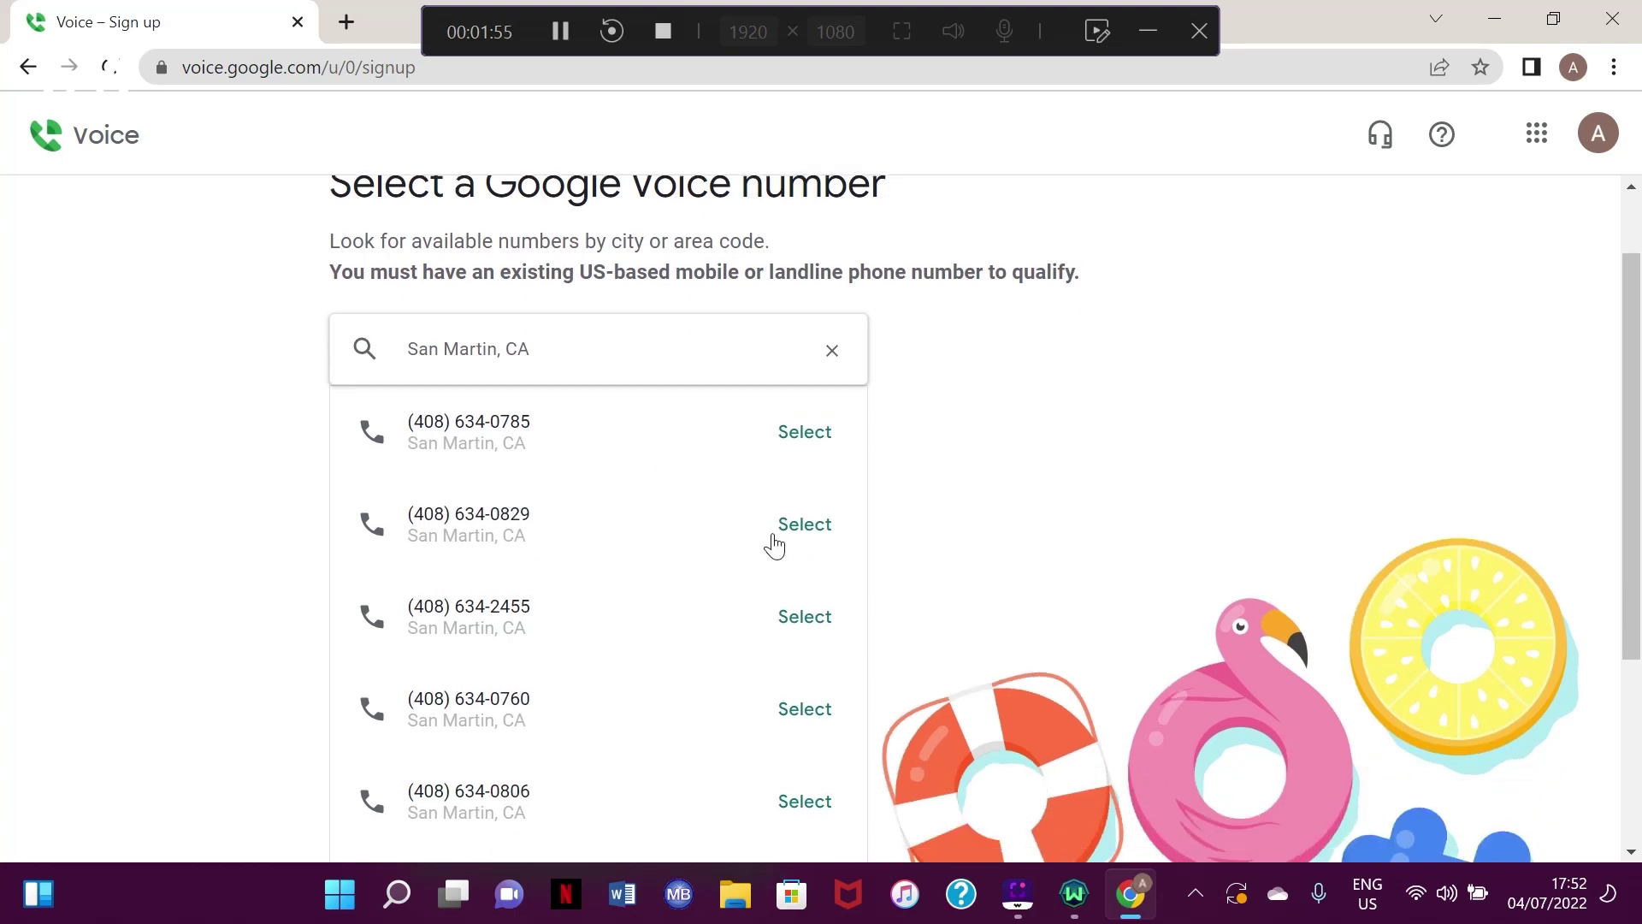
left_click(803, 539)
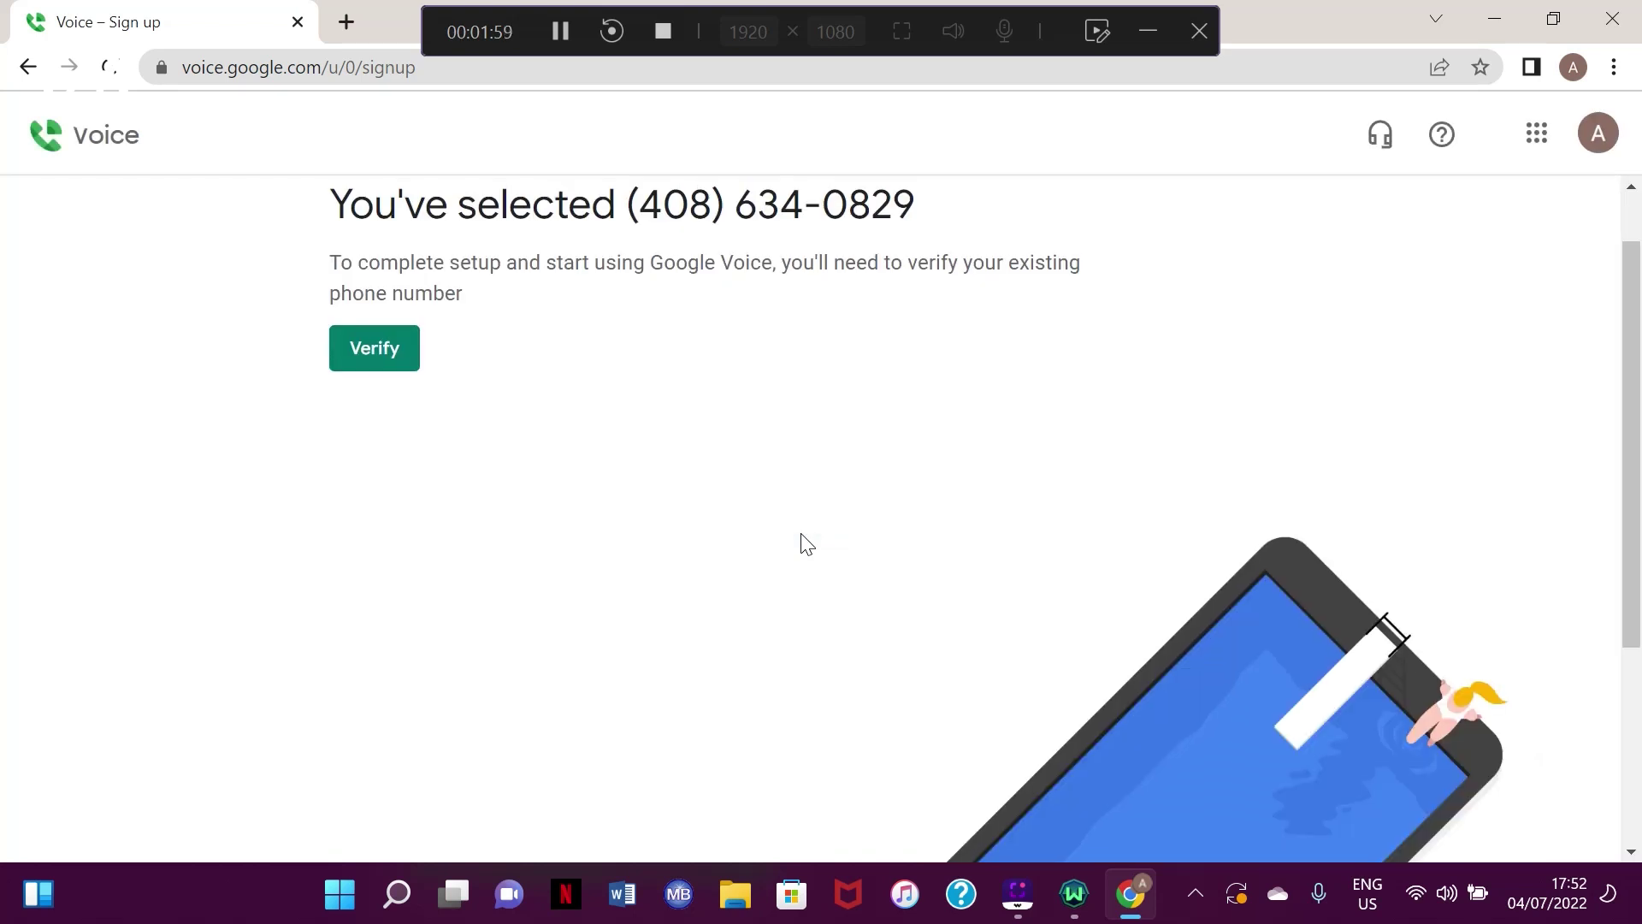
scroll(806, 541, "up", 1)
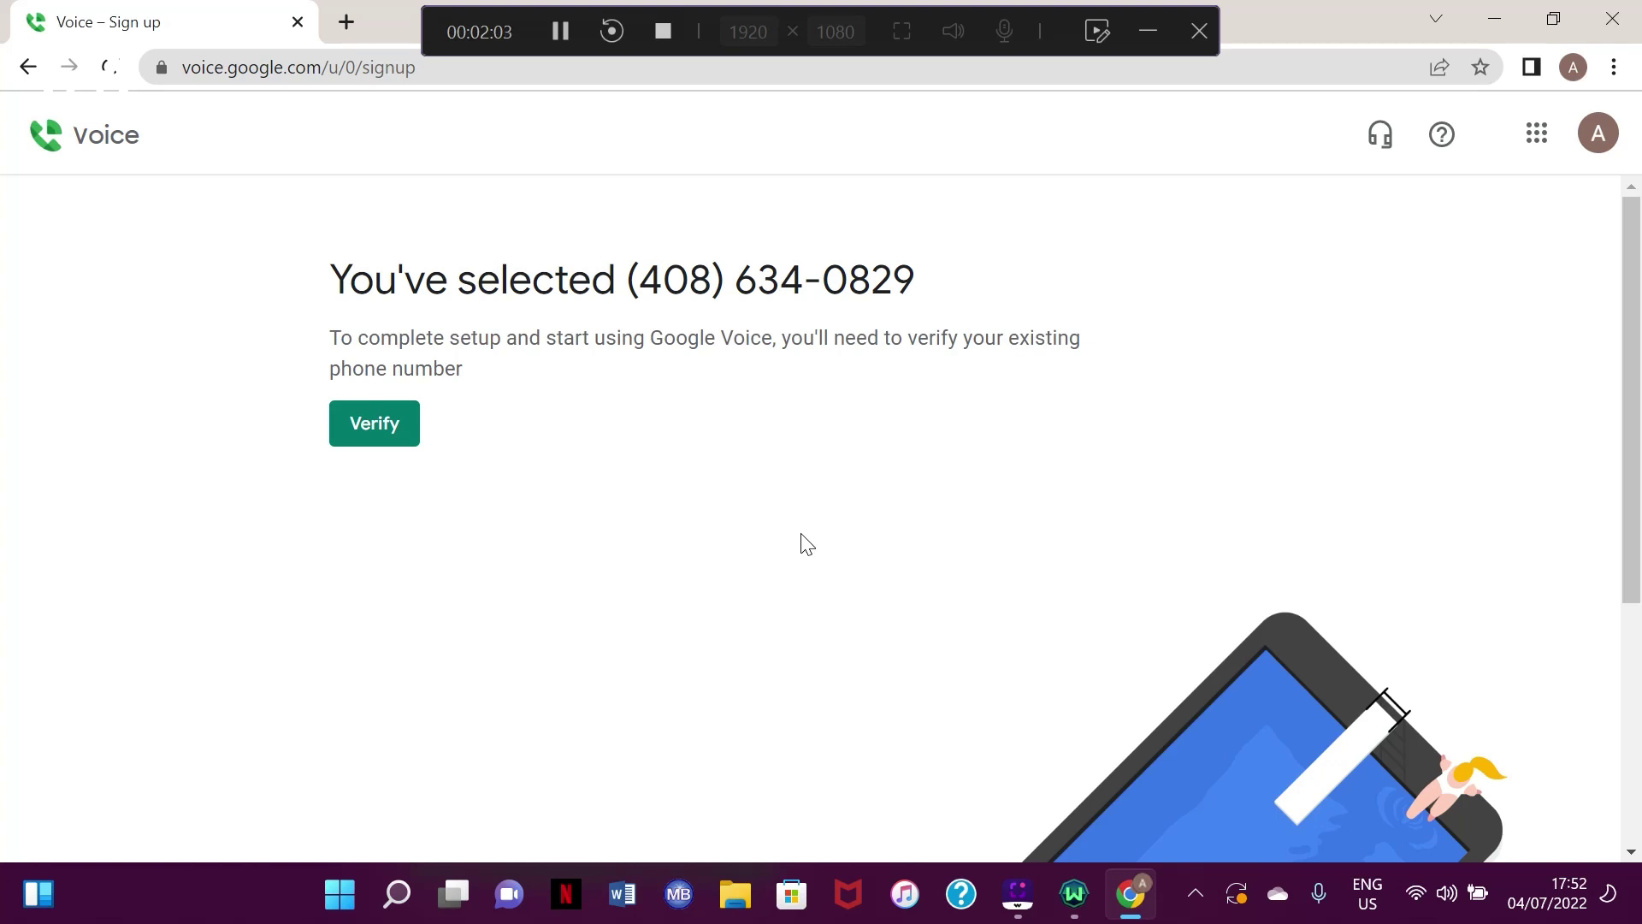
Start verification to reach 'Enter a number to link', and open a new browser tab.
left_click(368, 438)
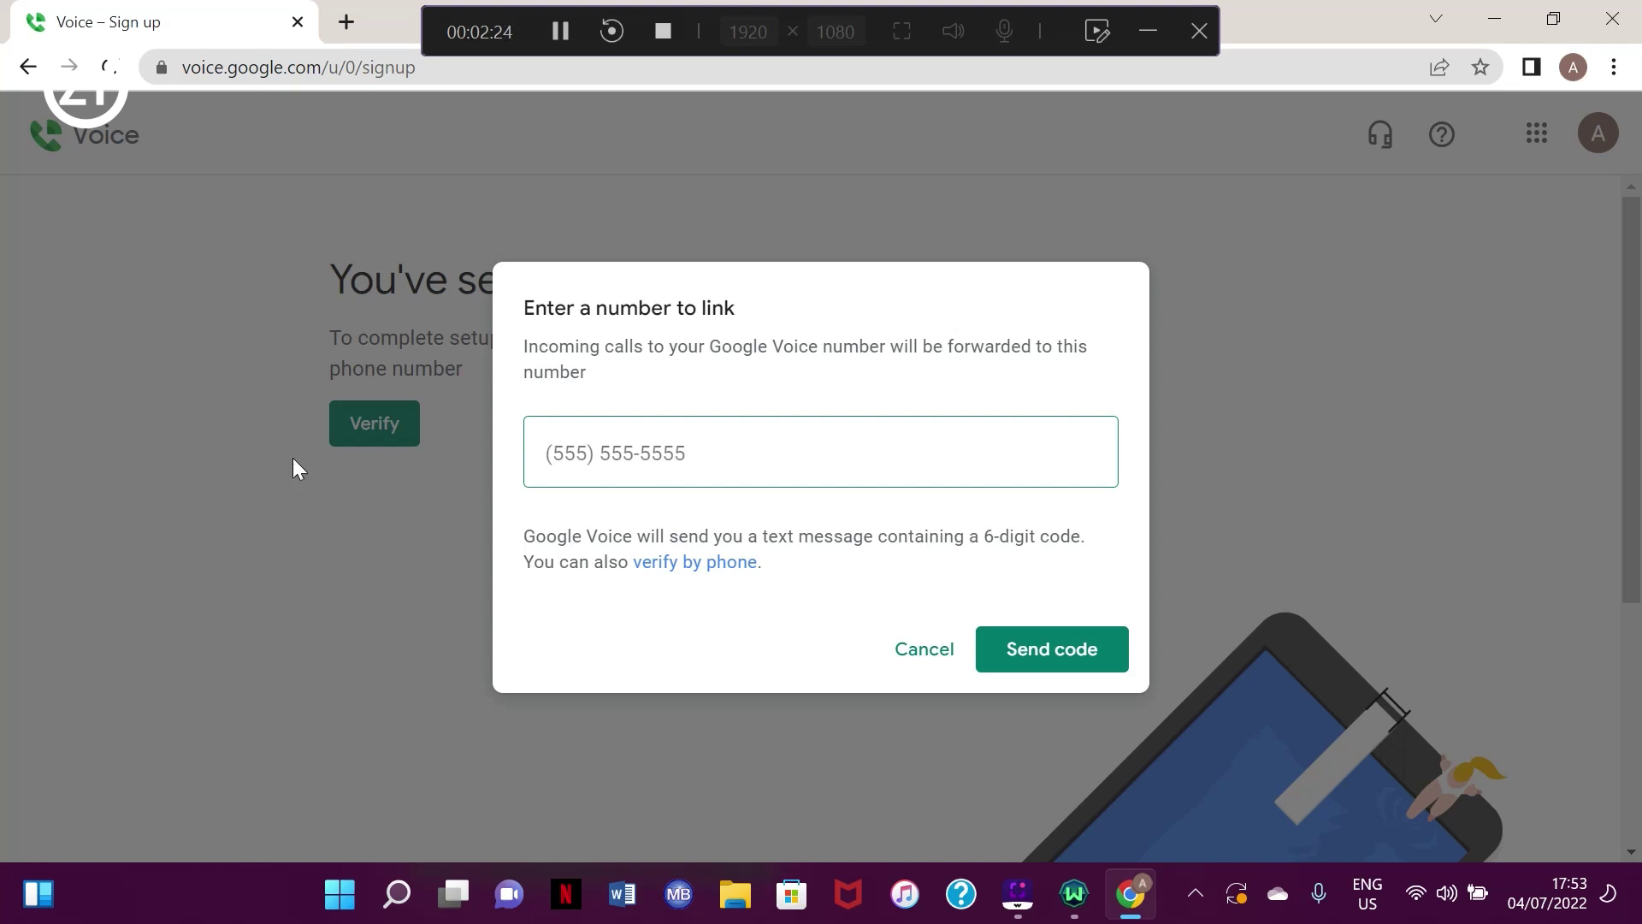
left_click(346, 22)
type("temp-number")
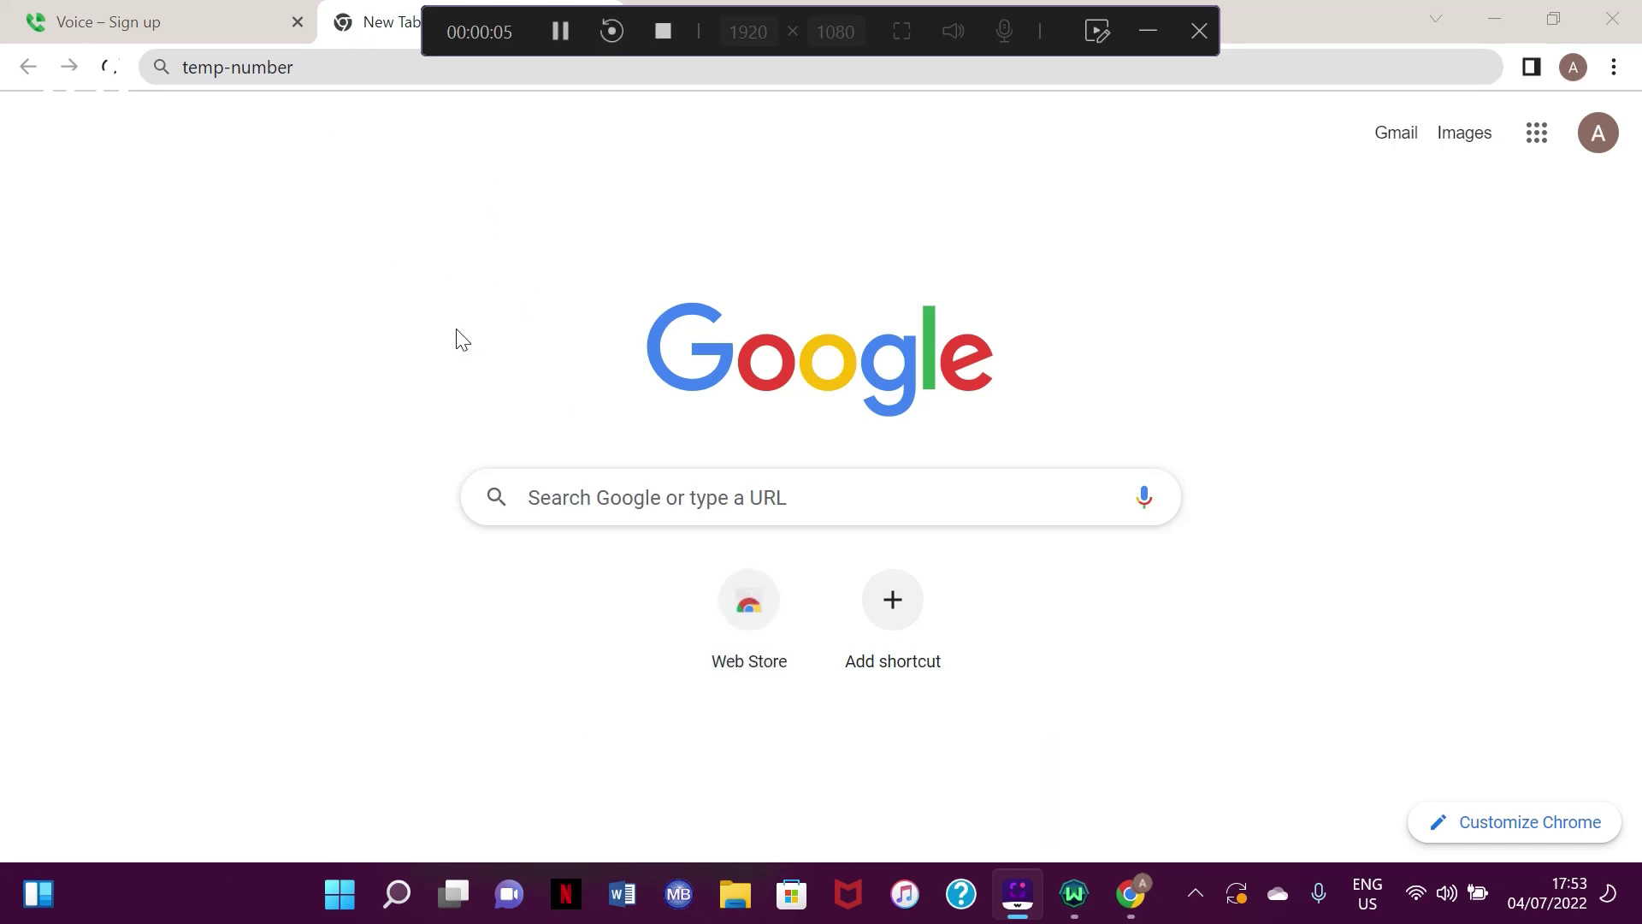
Start a Google search for 'temp-' in the new tab.
left_click(531, 497)
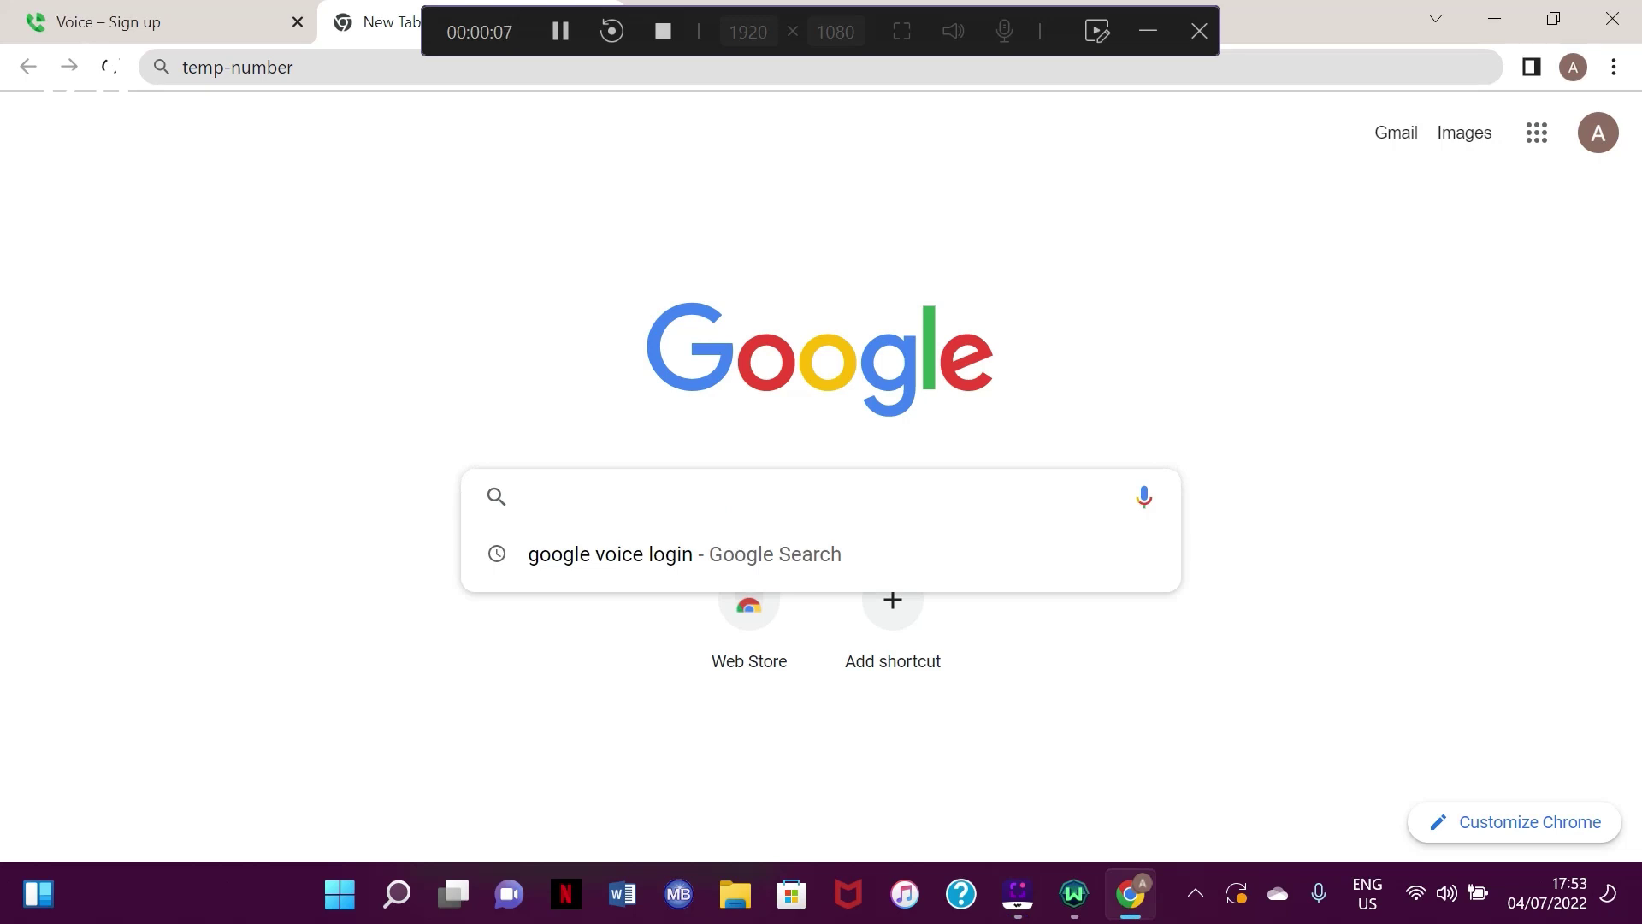
type("temp")
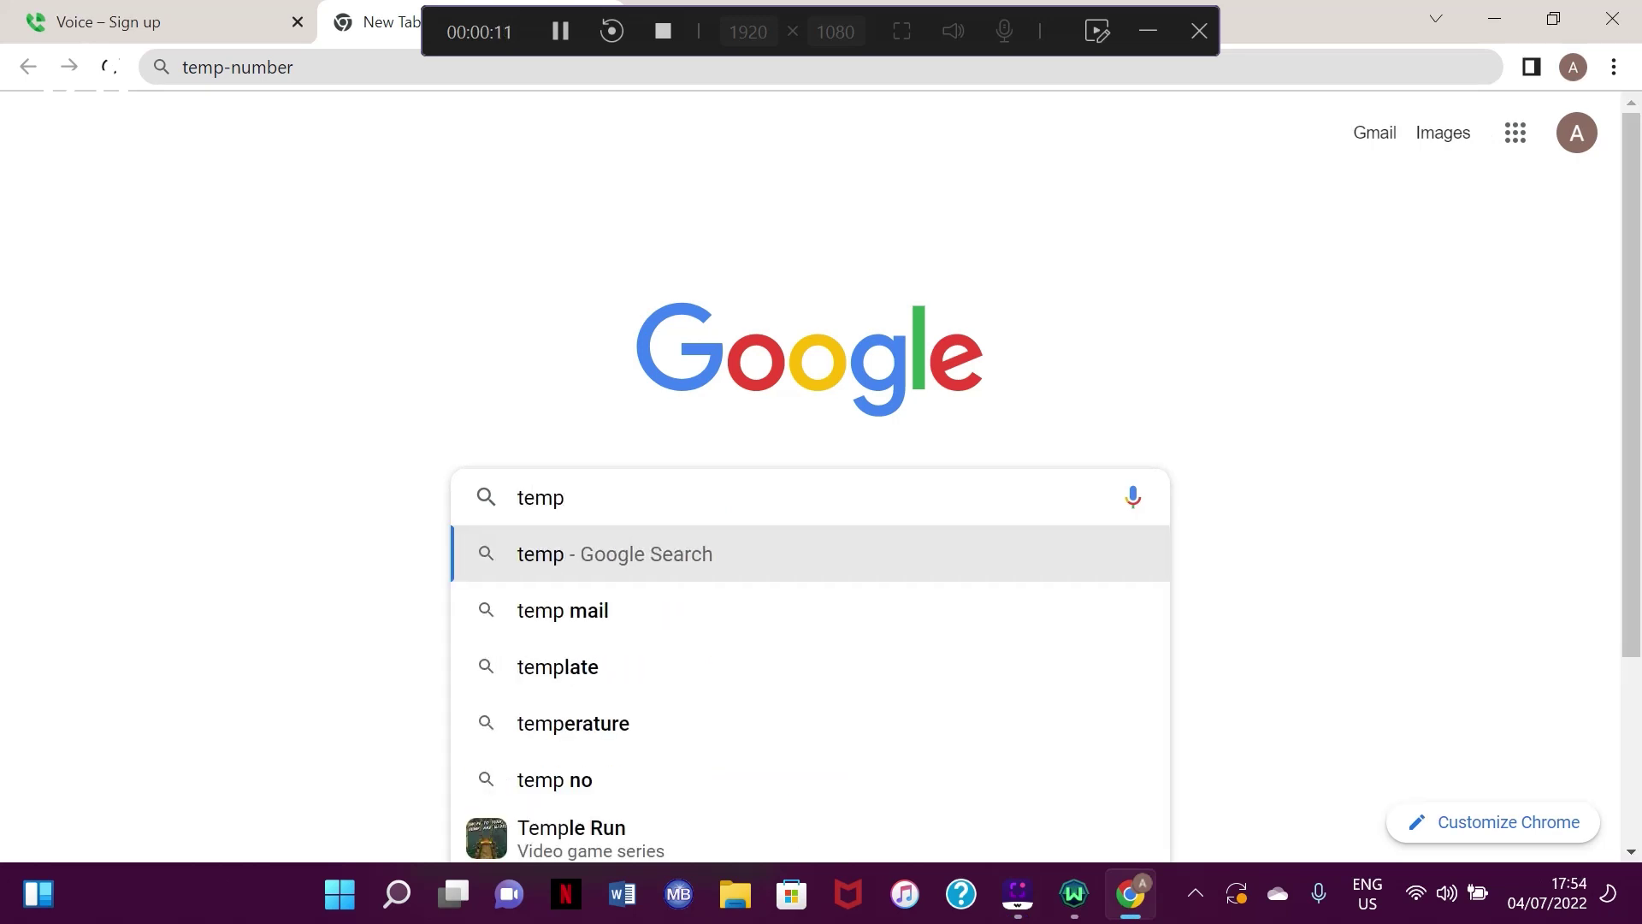
type("-")
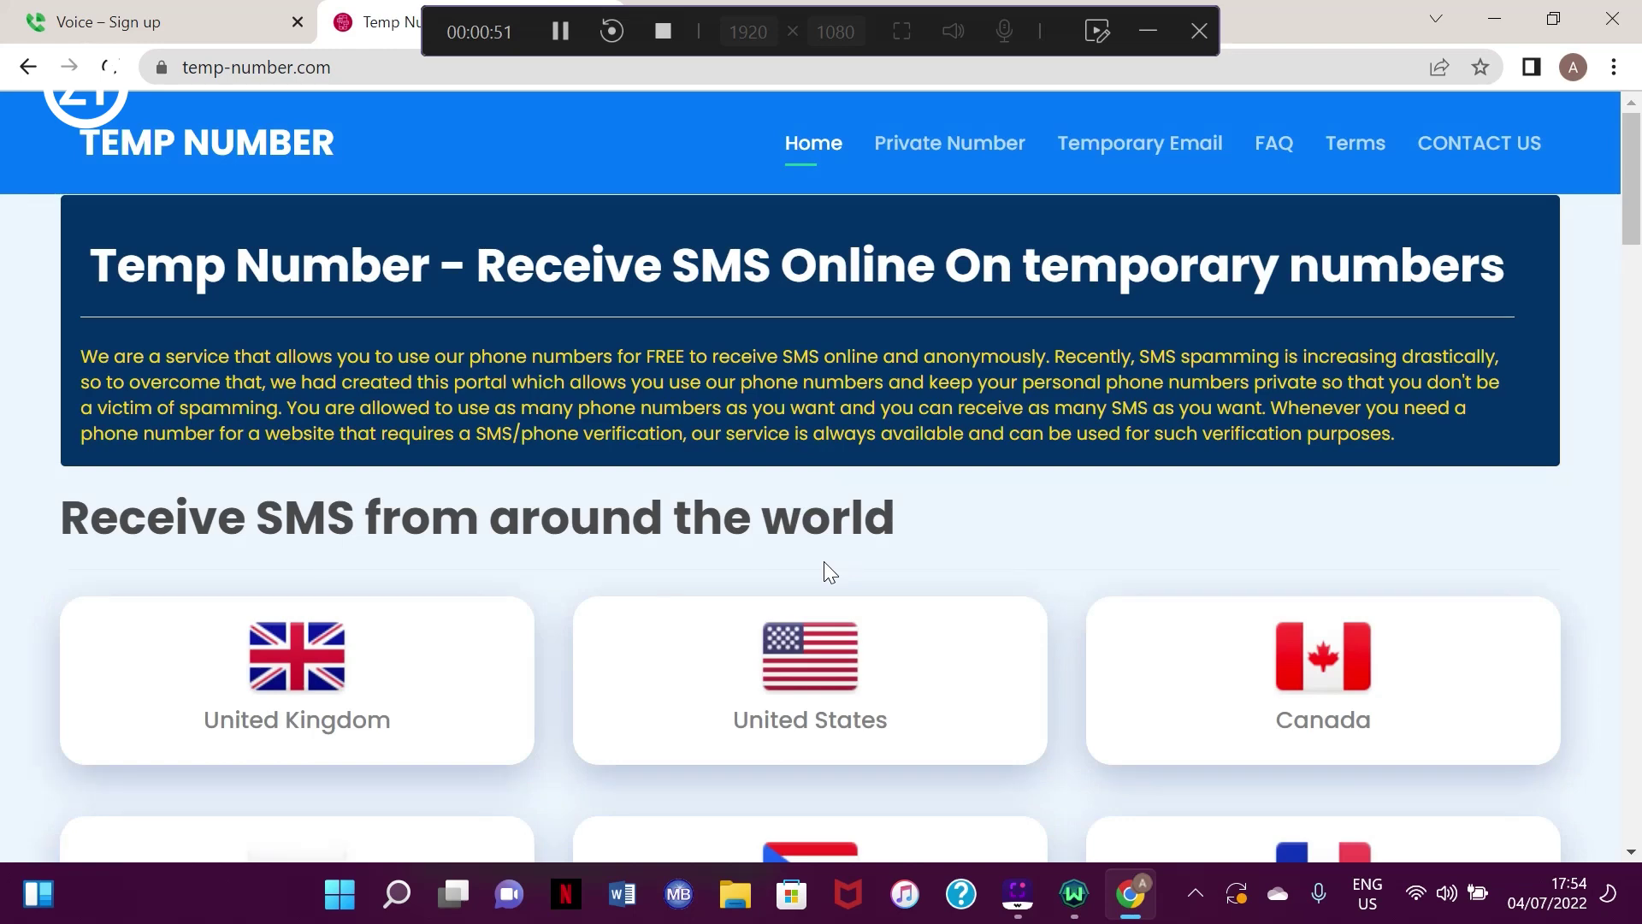
Open the second United States number's SMS inbox on Temp Number and copy that number.
scroll(824, 561, "down", 4)
scroll(824, 561, "up", 4)
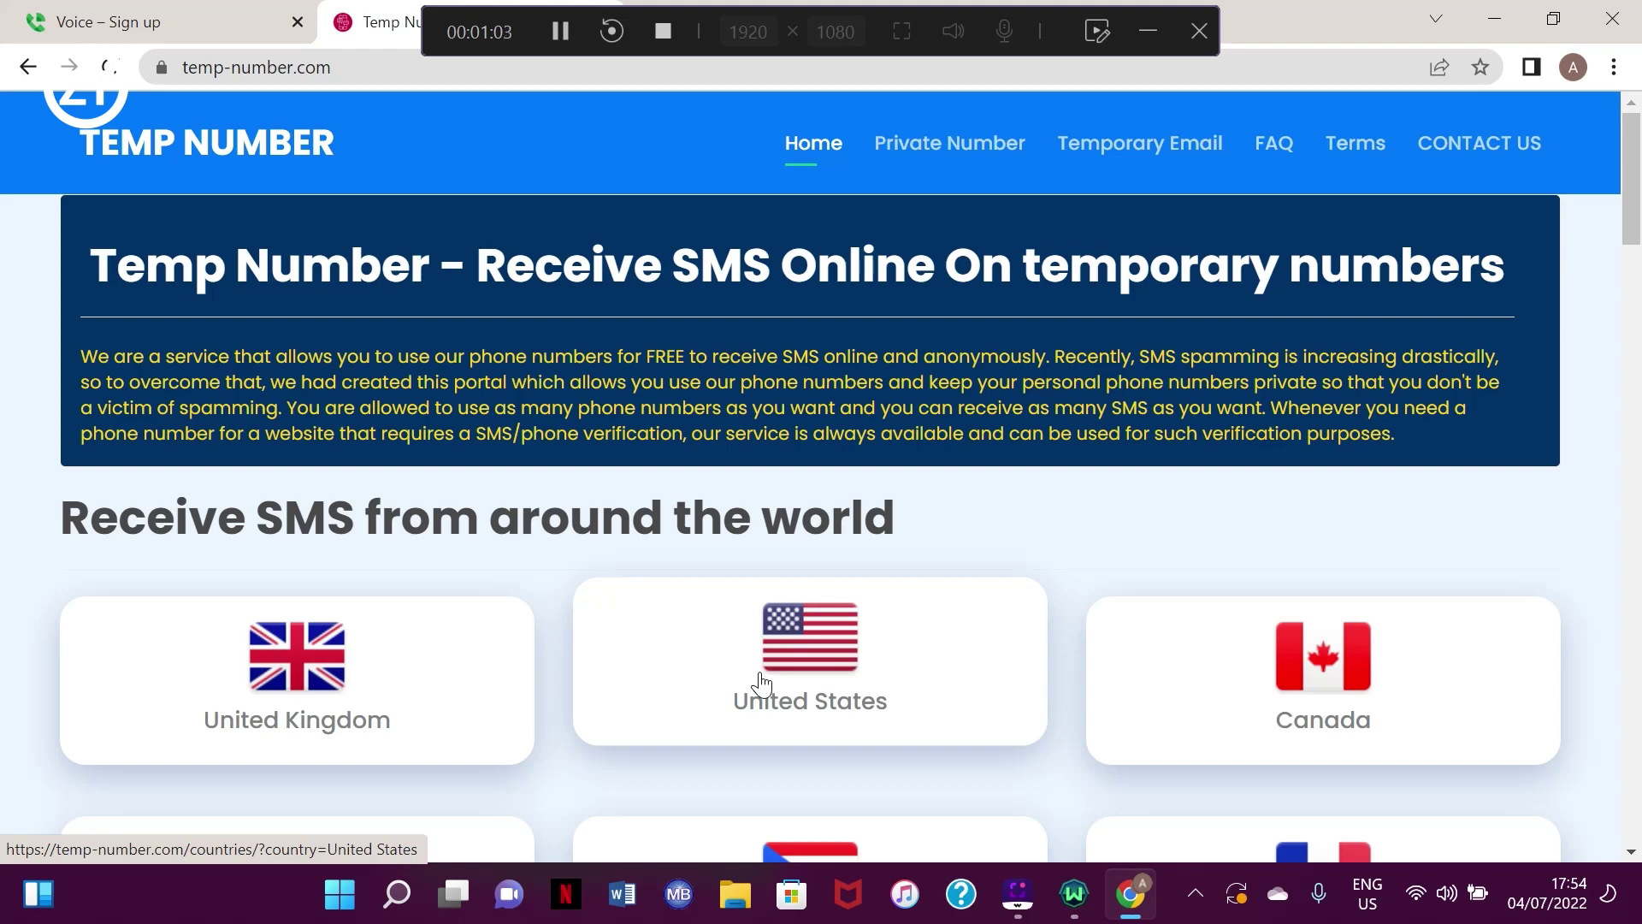
scroll(760, 679, "down", 2)
left_click(796, 460)
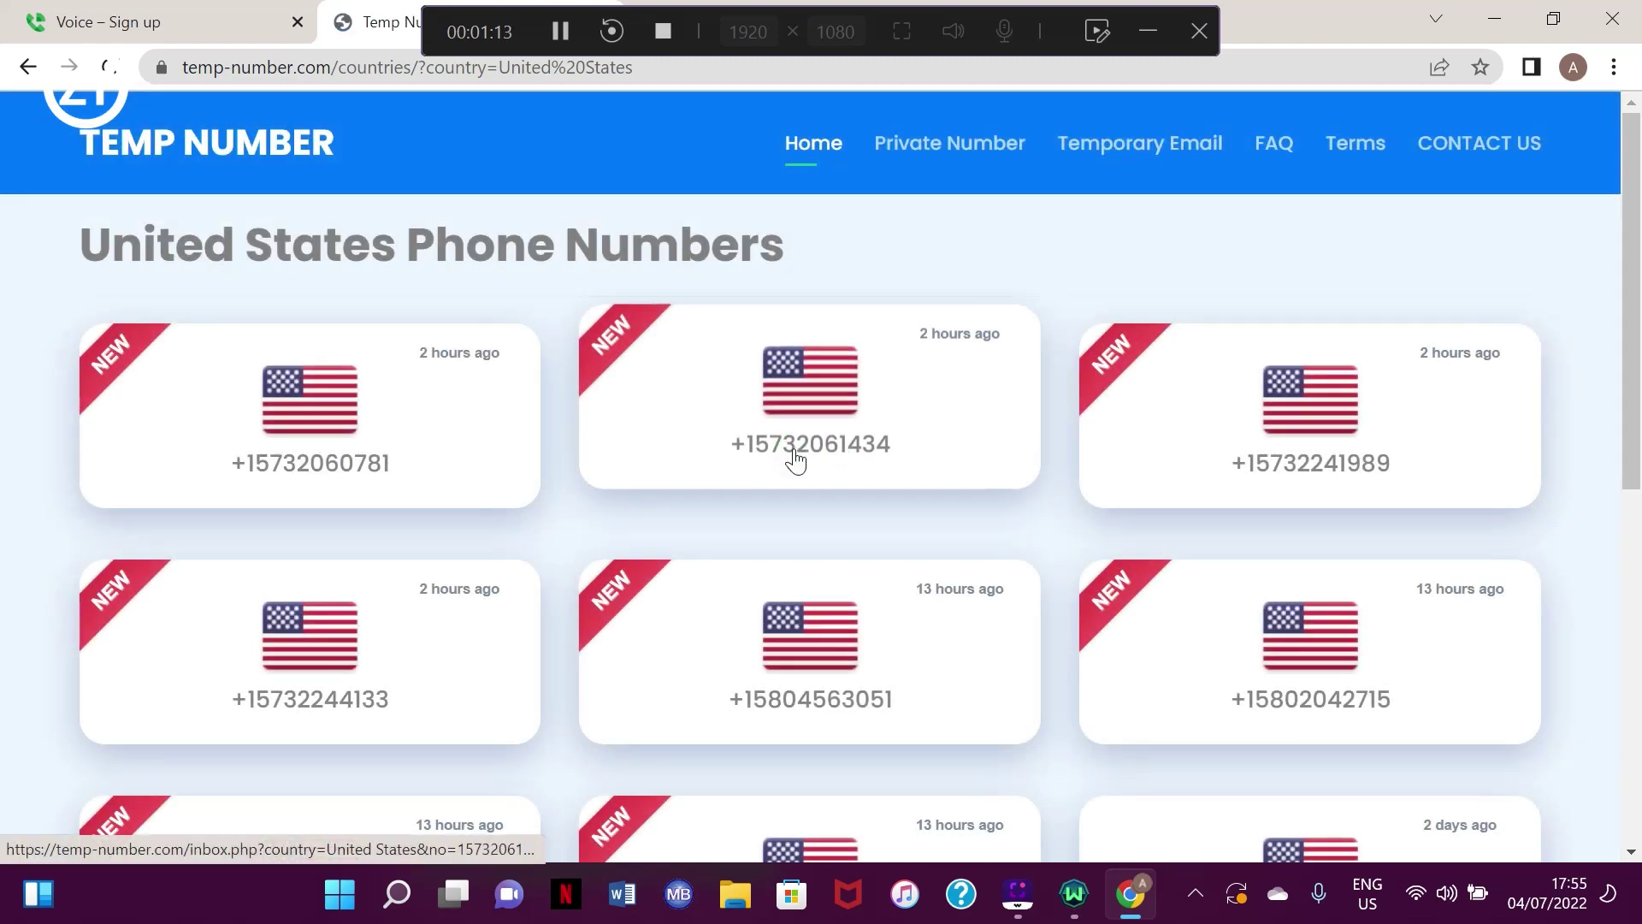
scroll(796, 460, "down", 2)
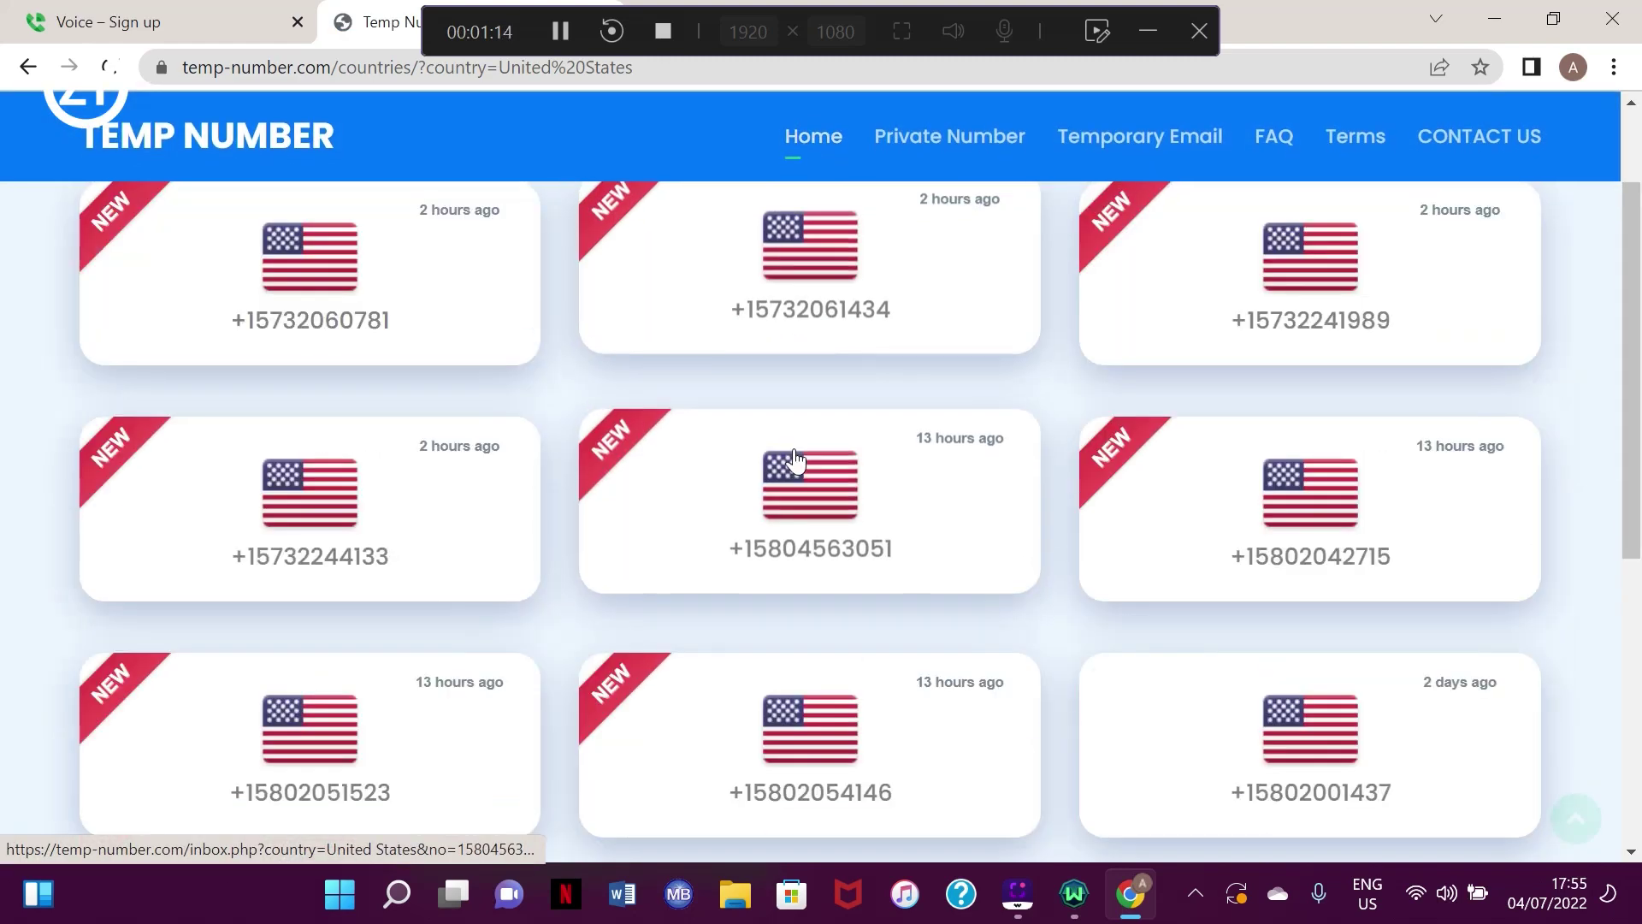
left_click(850, 310)
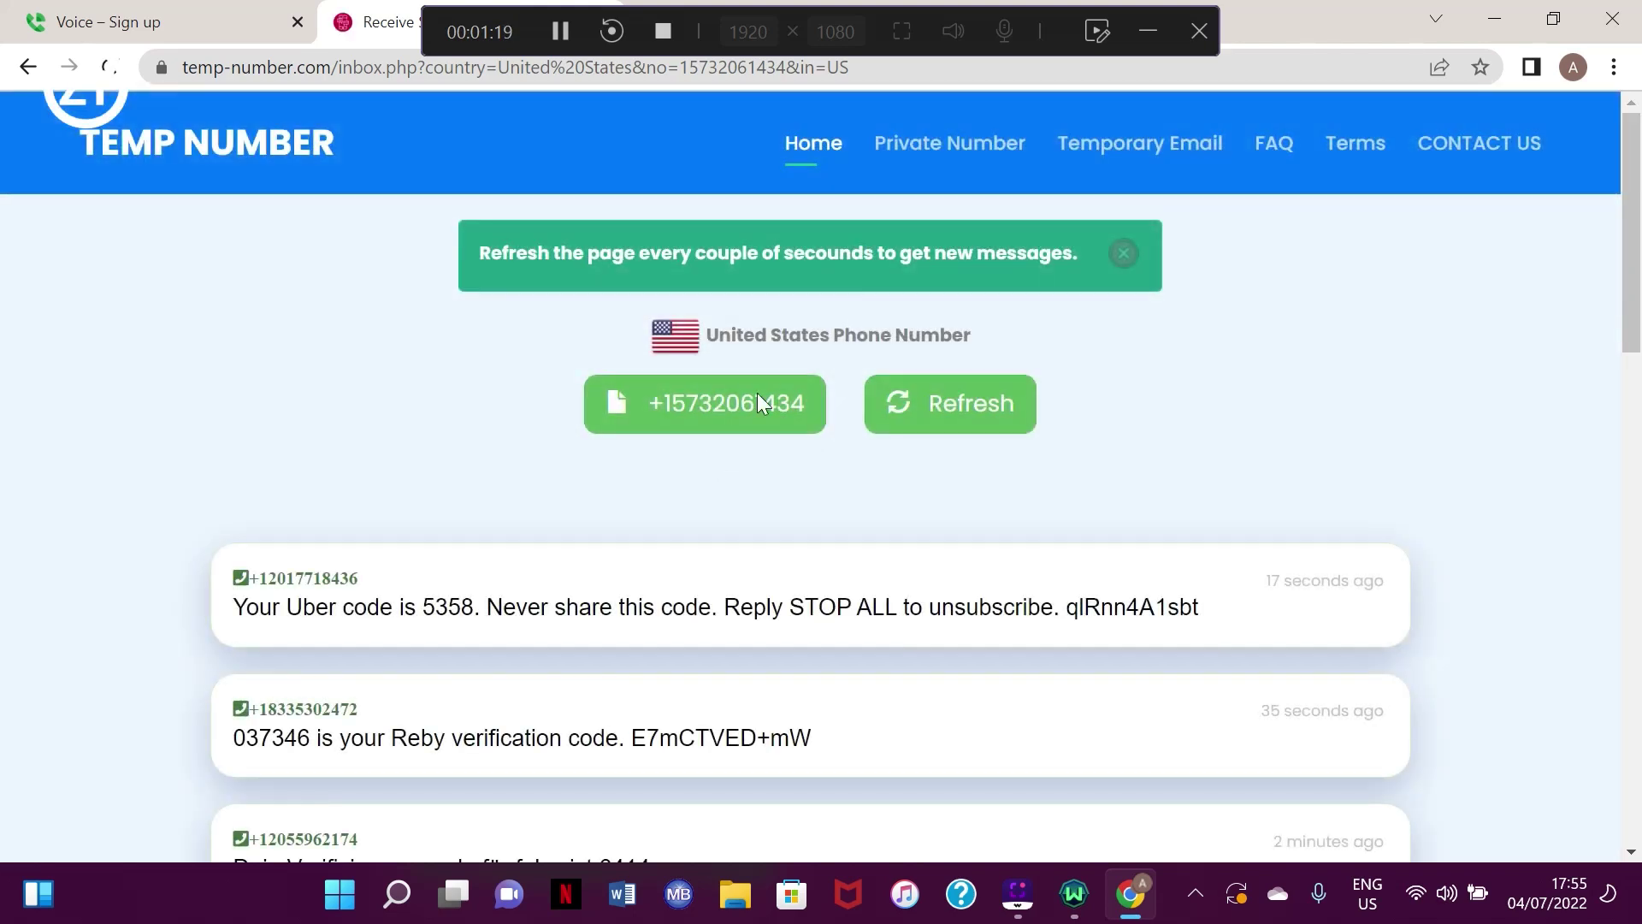
left_click(715, 408)
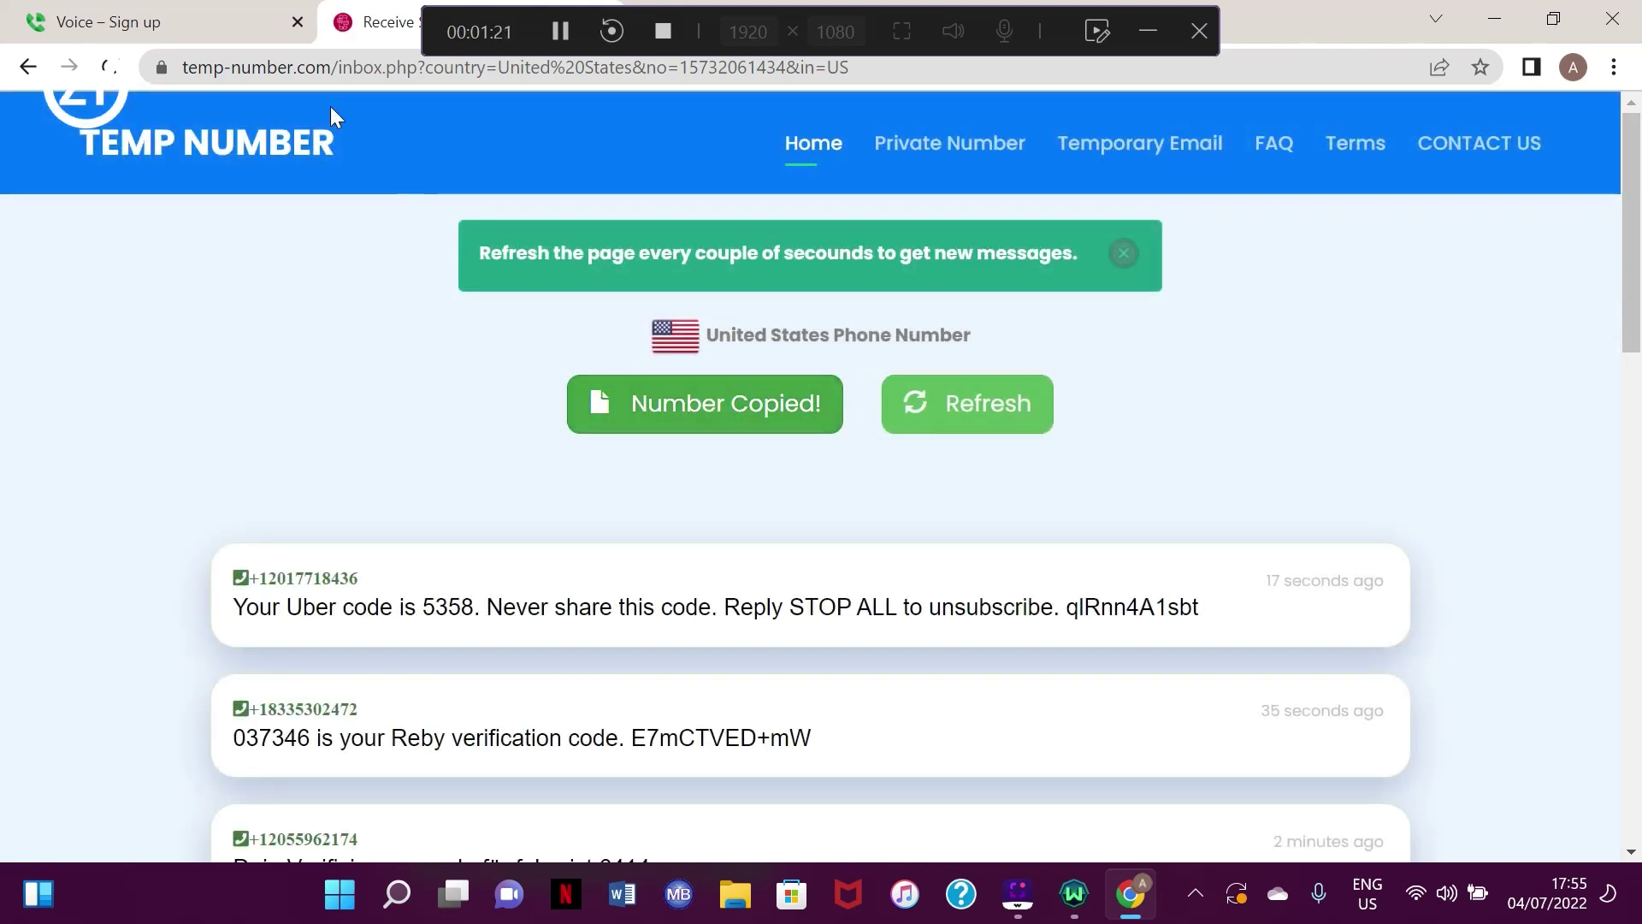
left_click(238, 28)
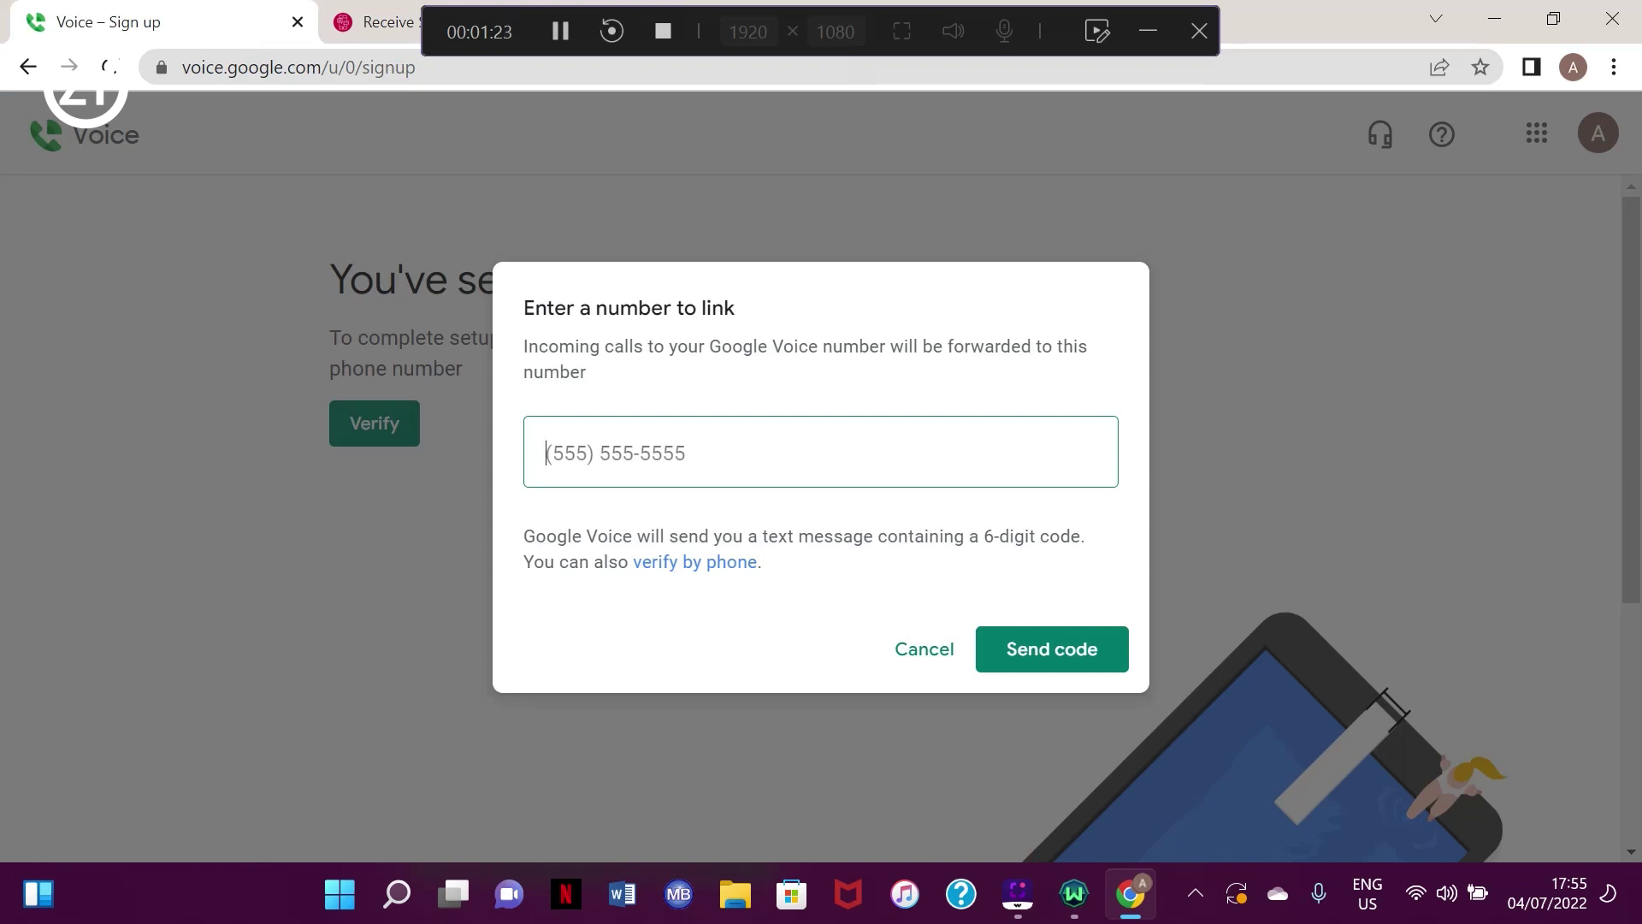
right_click(572, 454)
left_click(634, 252)
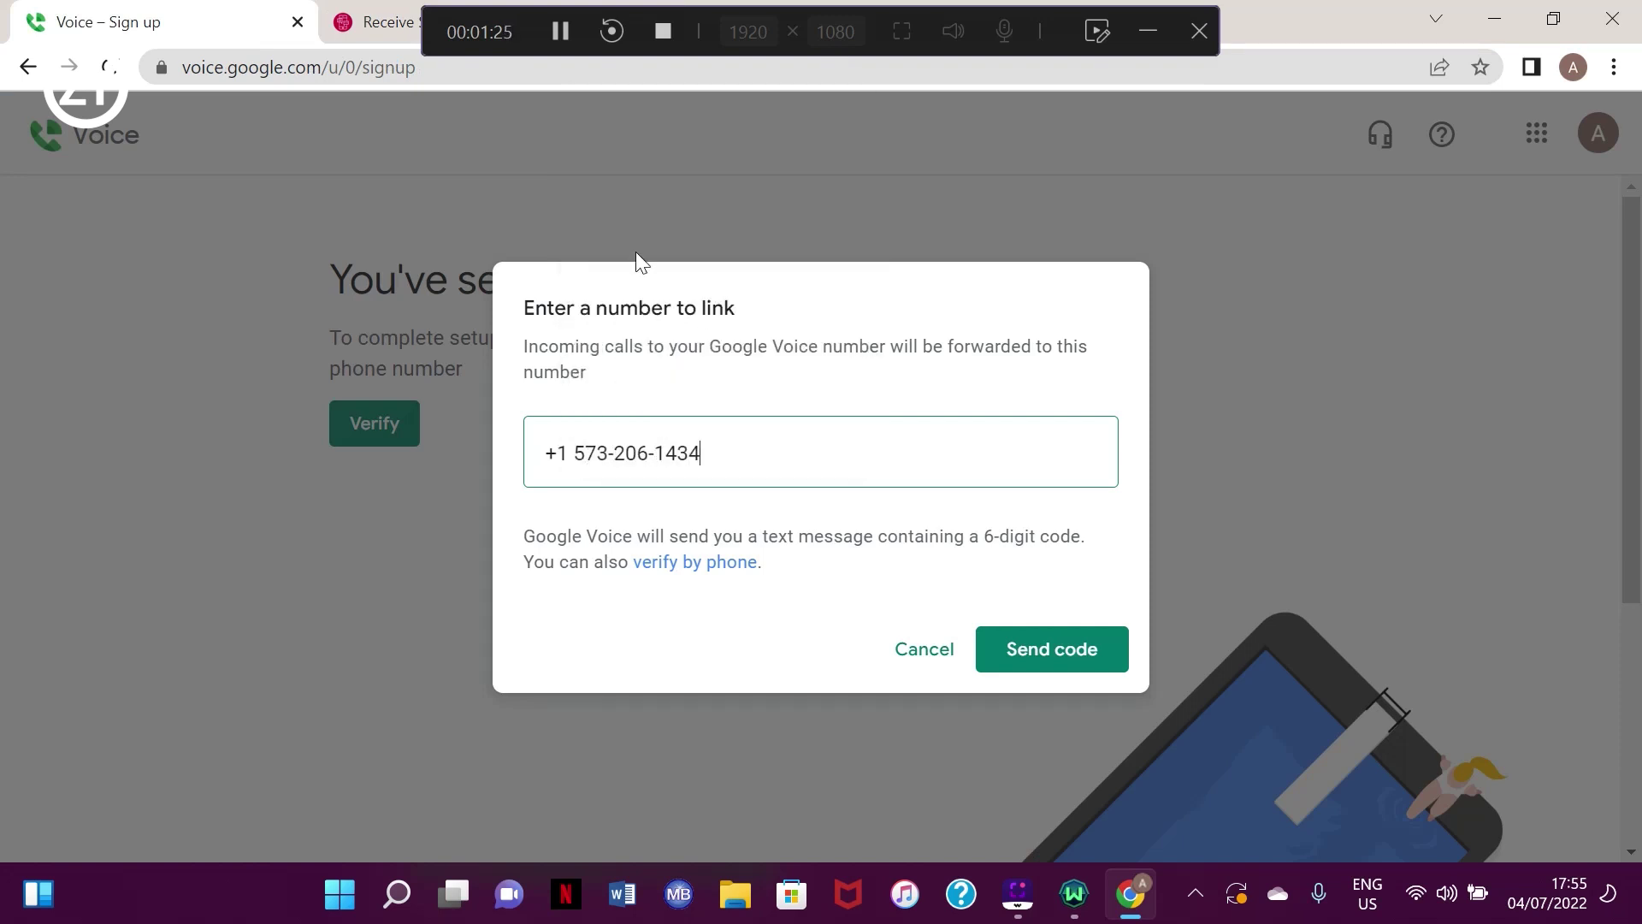
left_click(1049, 652)
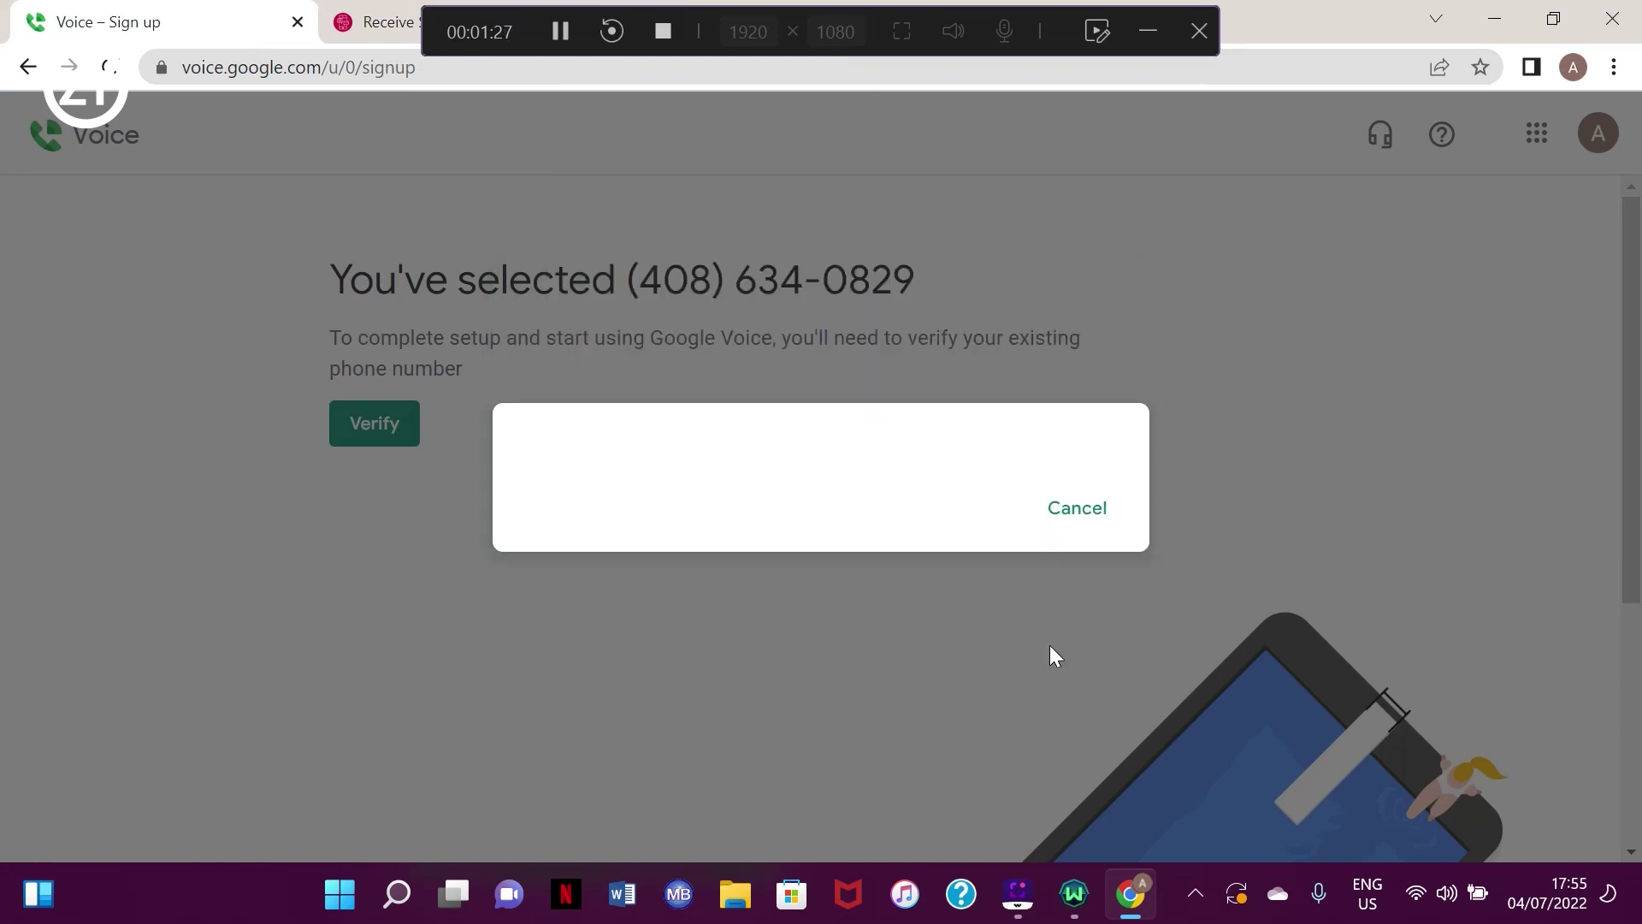
Dismiss the 'Something went wrong' error and close the Temp Number tab.
left_click(1081, 535)
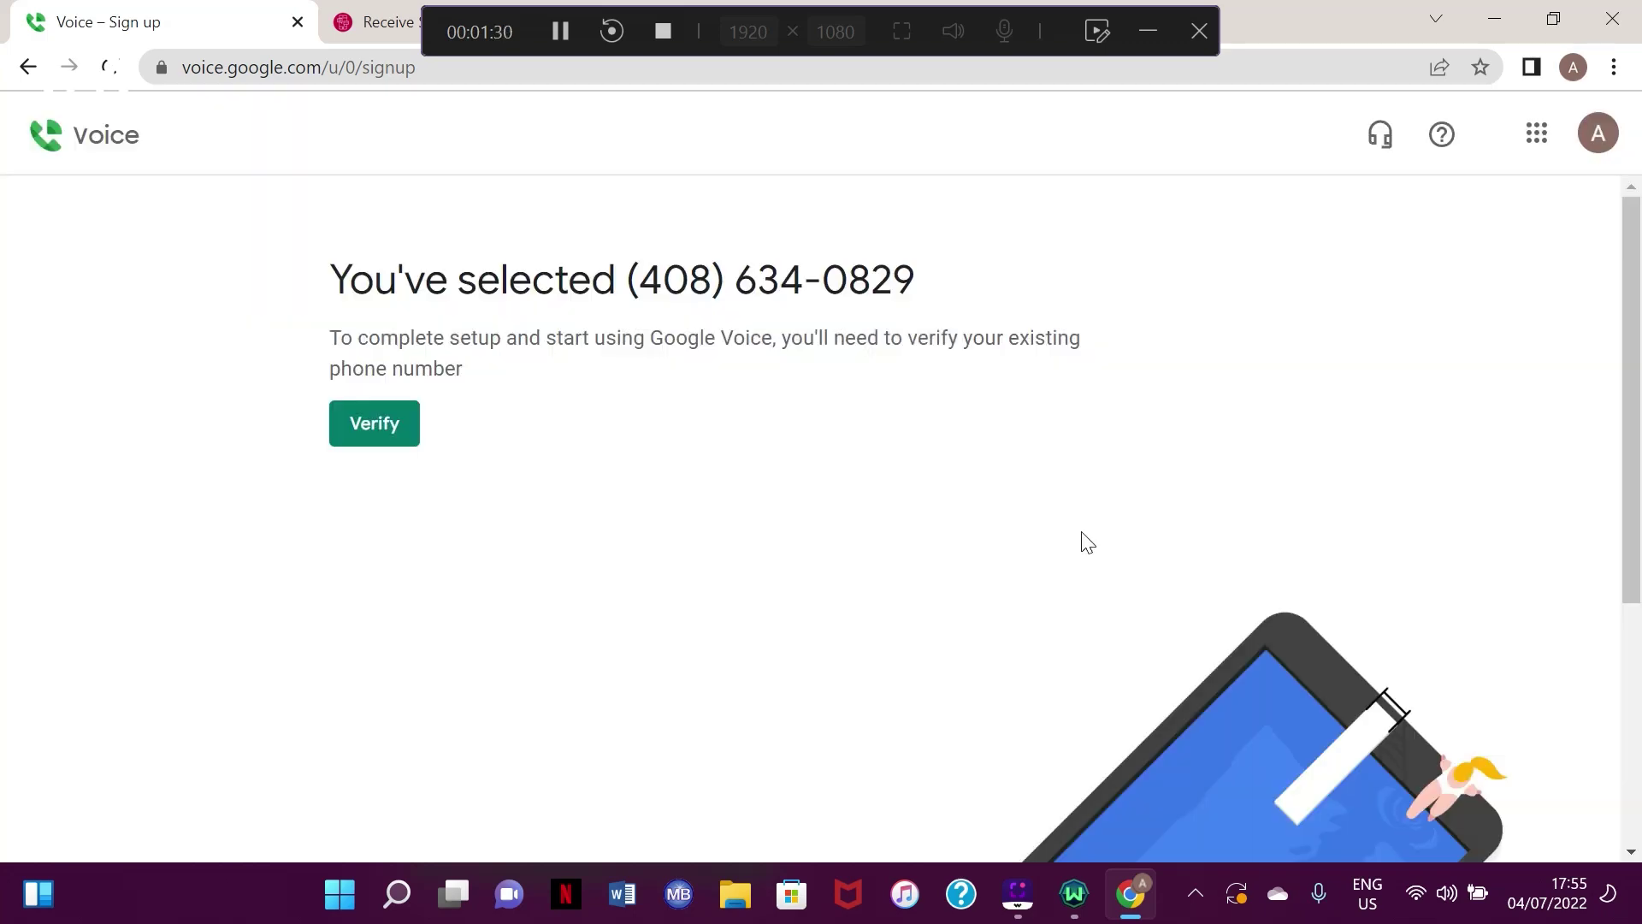
left_click(351, 425)
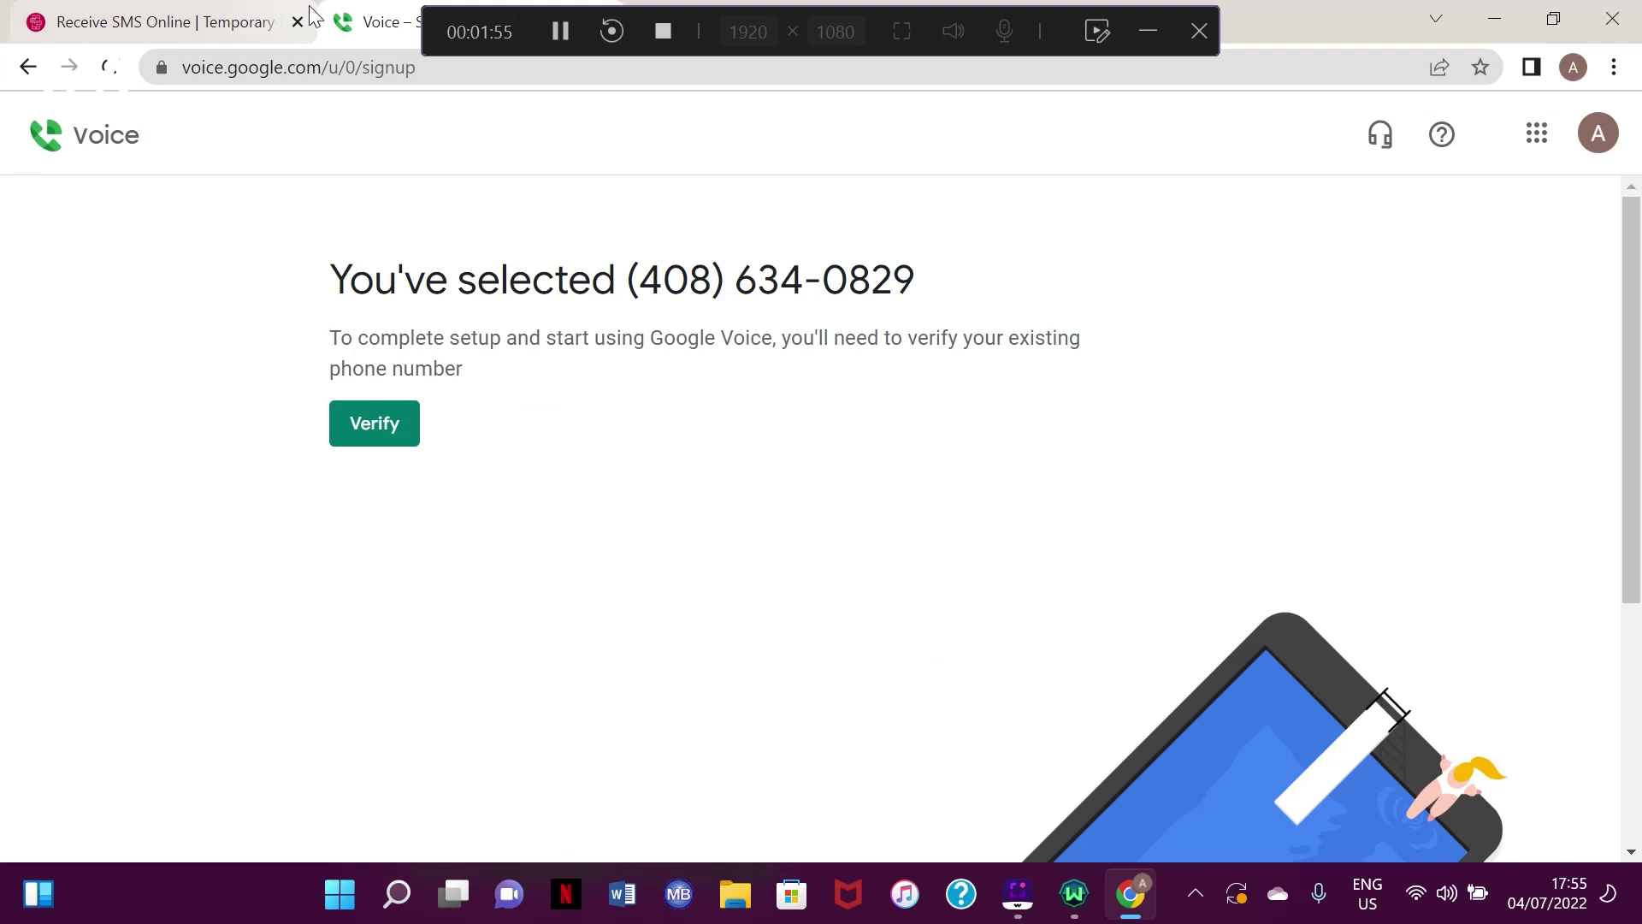
left_click(297, 23)
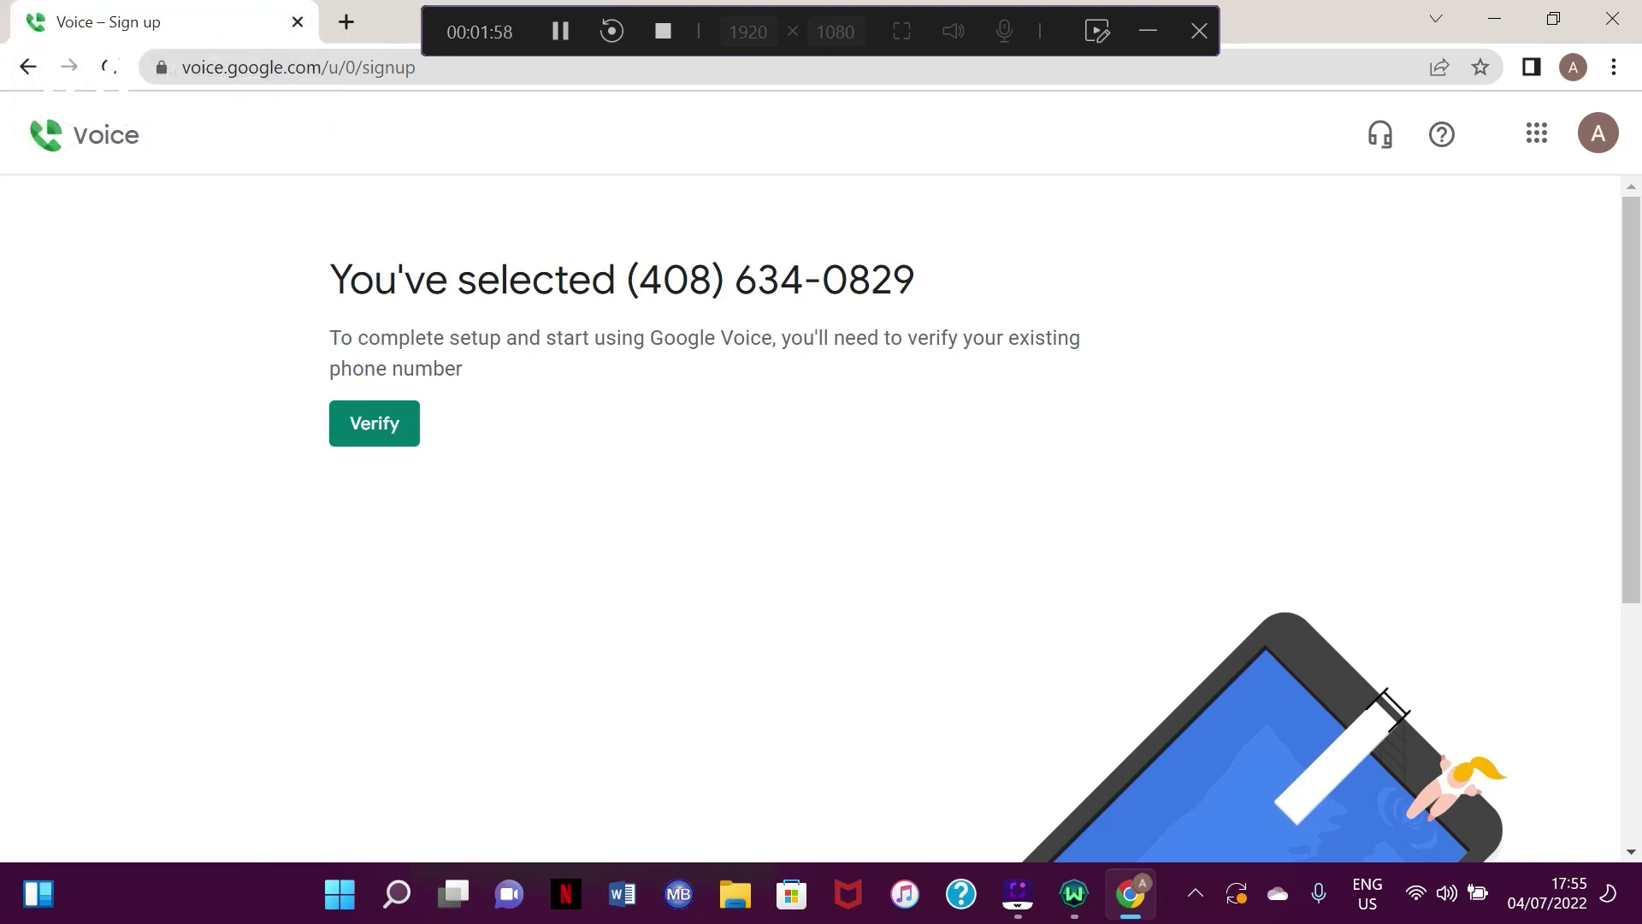
In a new tab, search 'temp number' and open the receive-smss.com result.
left_click(351, 24)
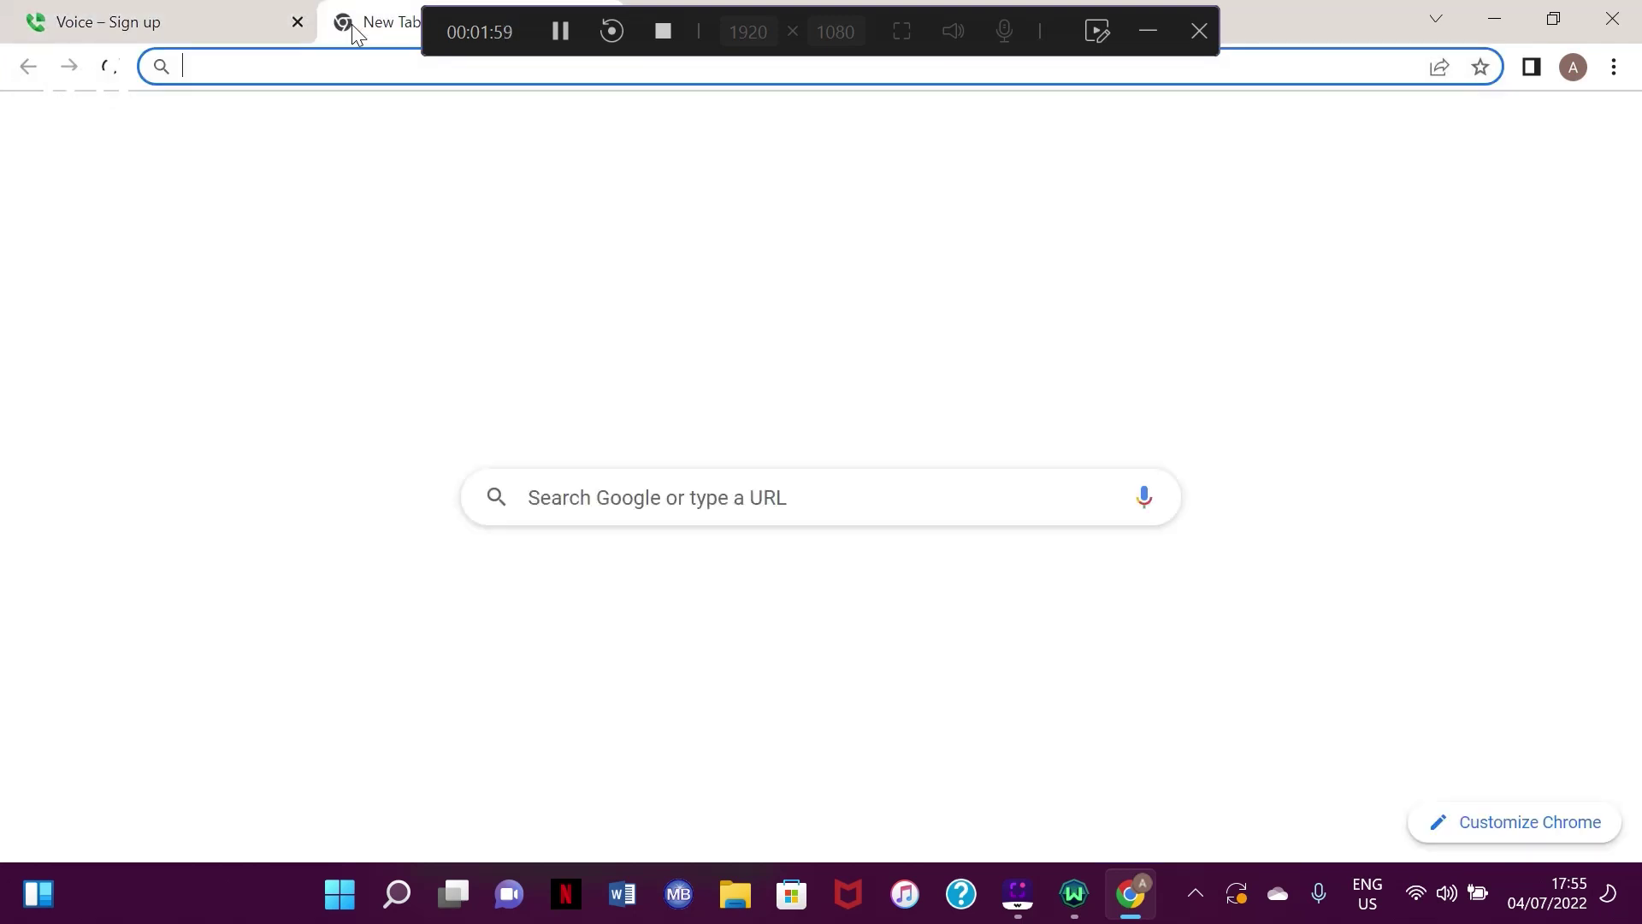
type("temp ")
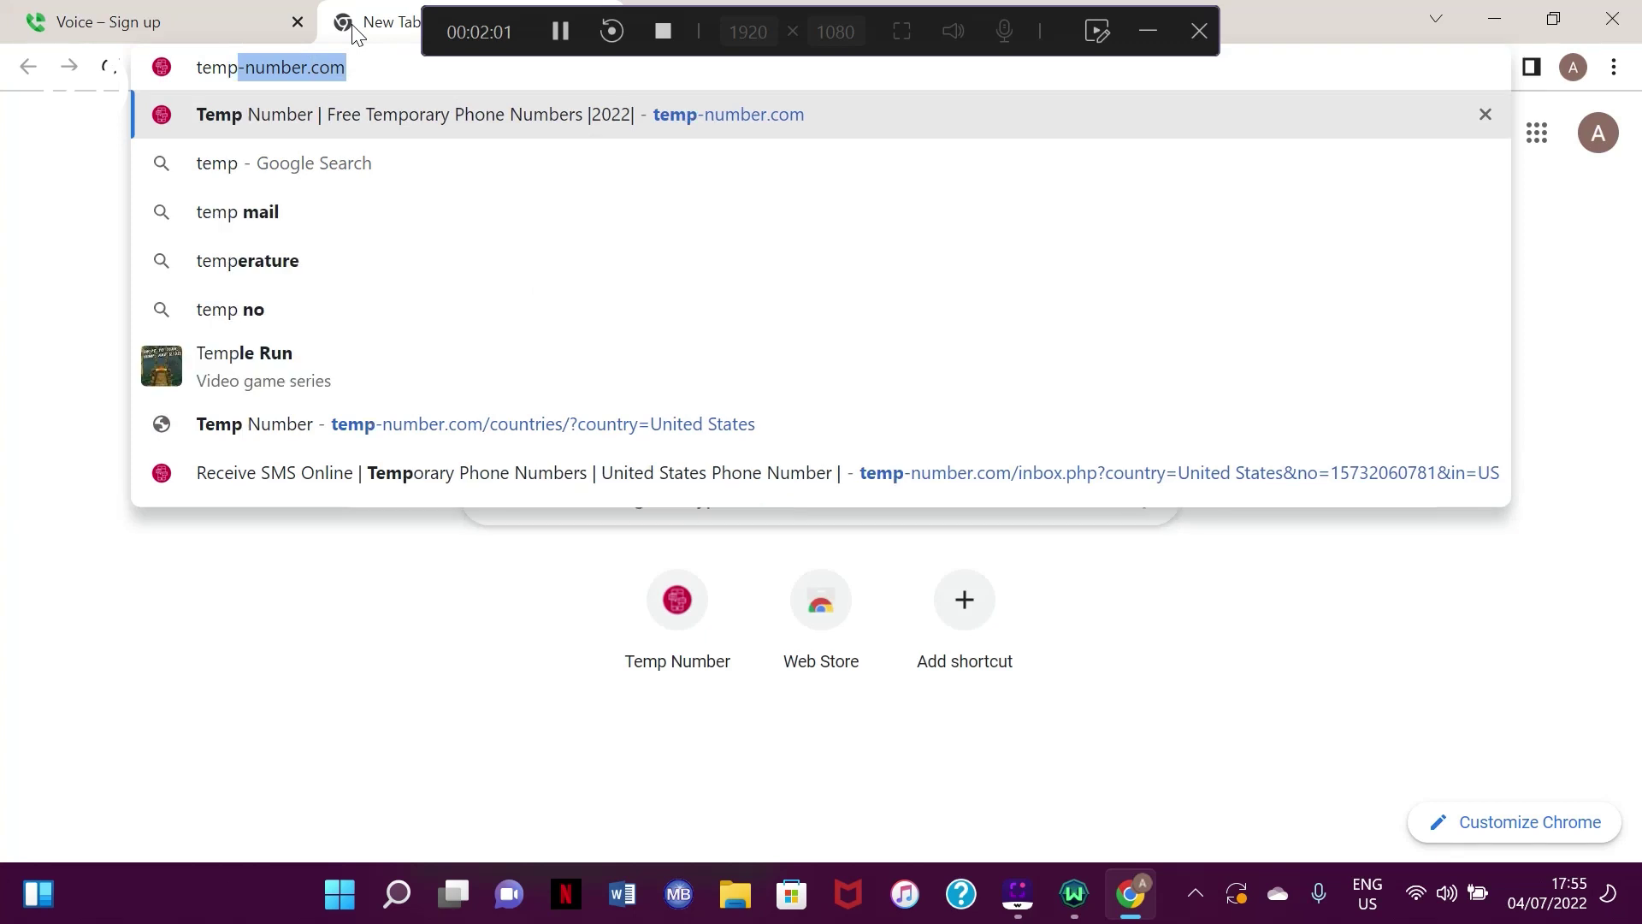
type("n")
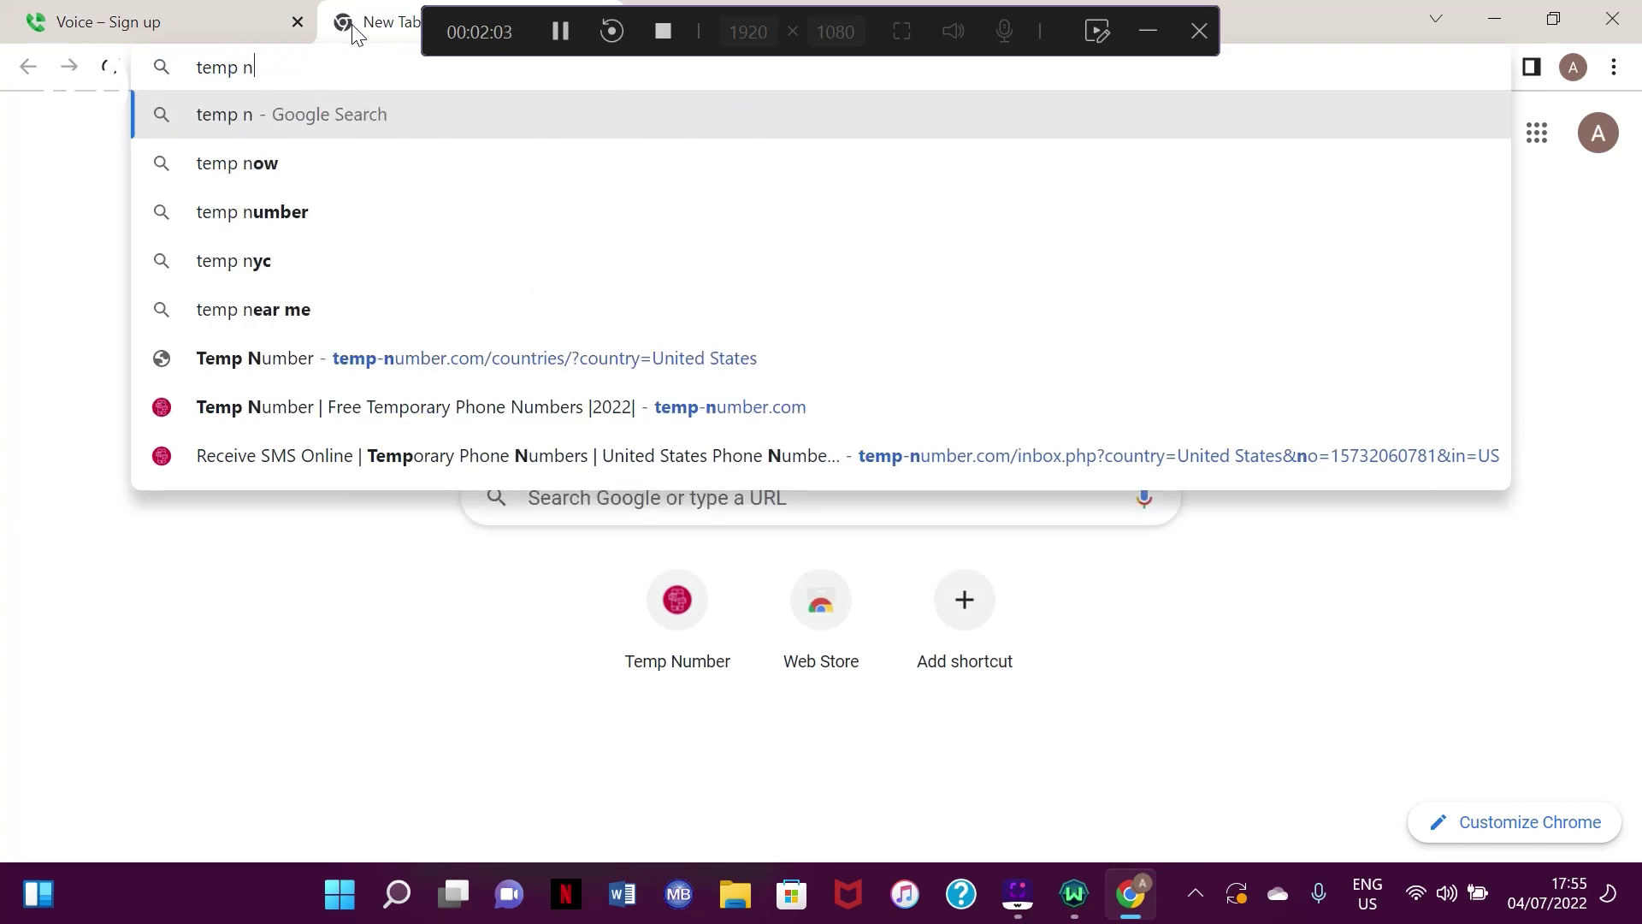
type("umber")
key("Return")
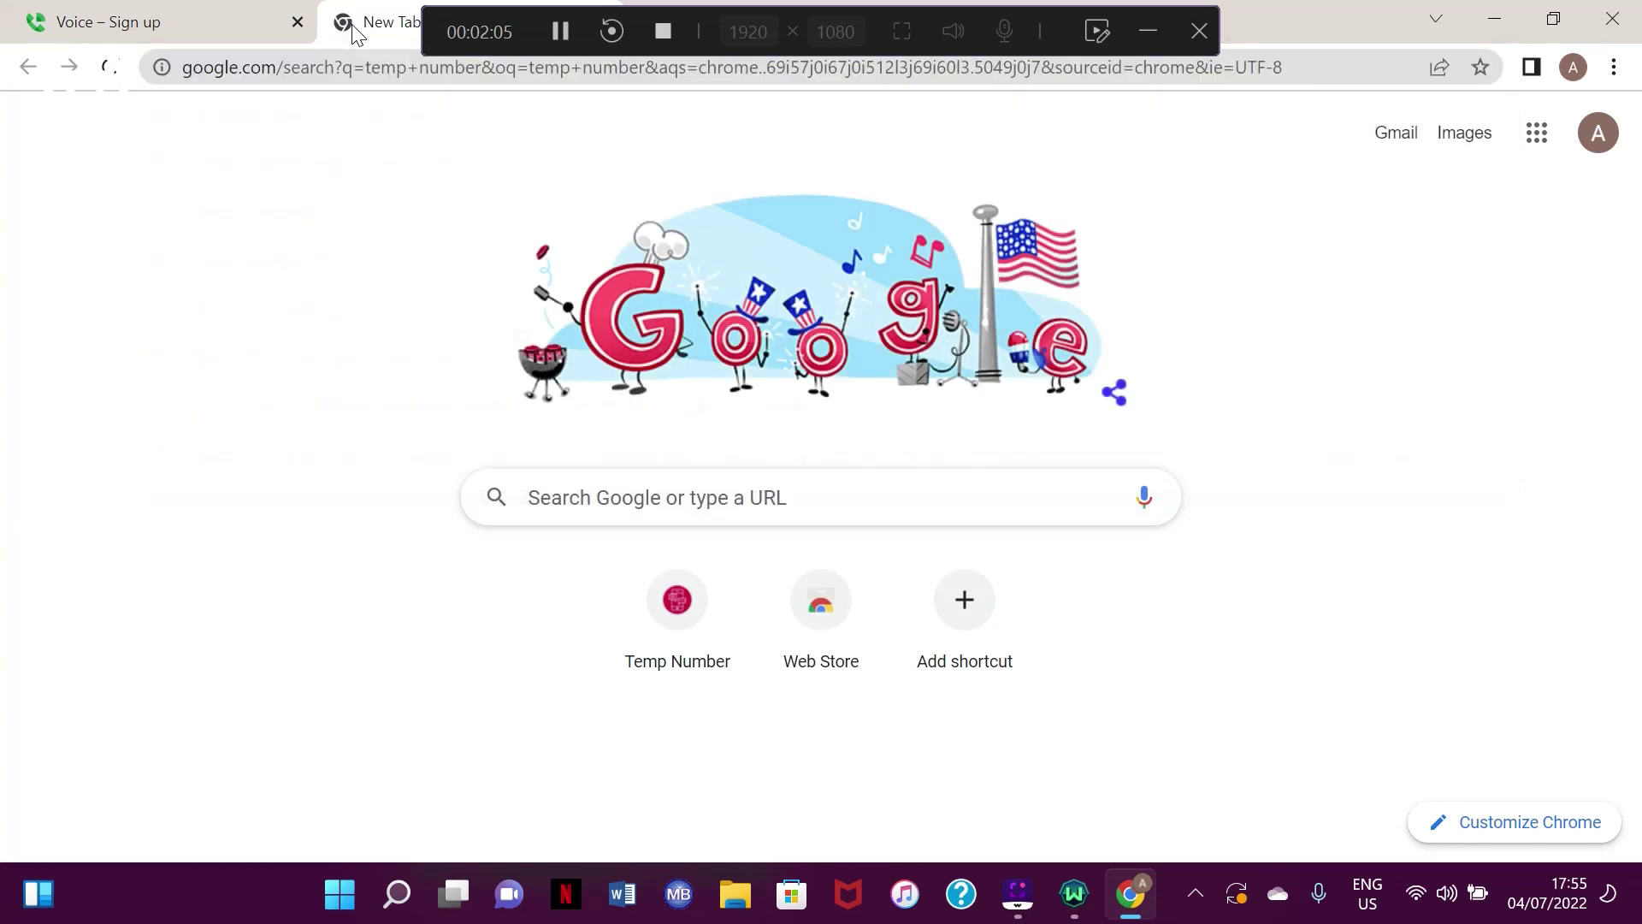
scroll(438, 423, "down", 4)
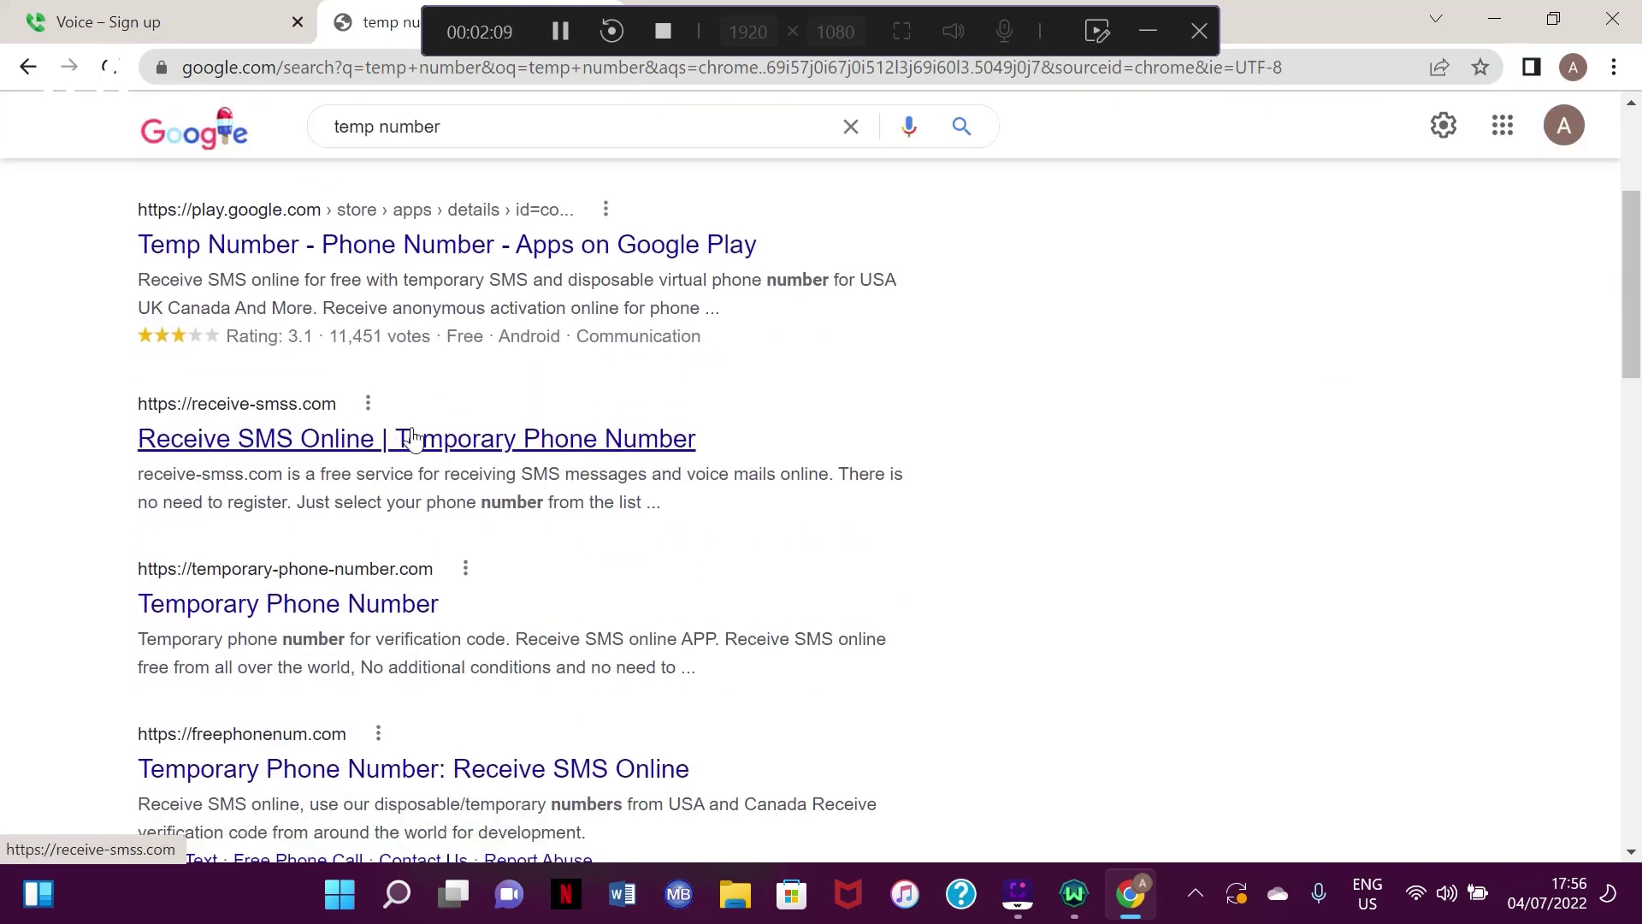
left_click(413, 437)
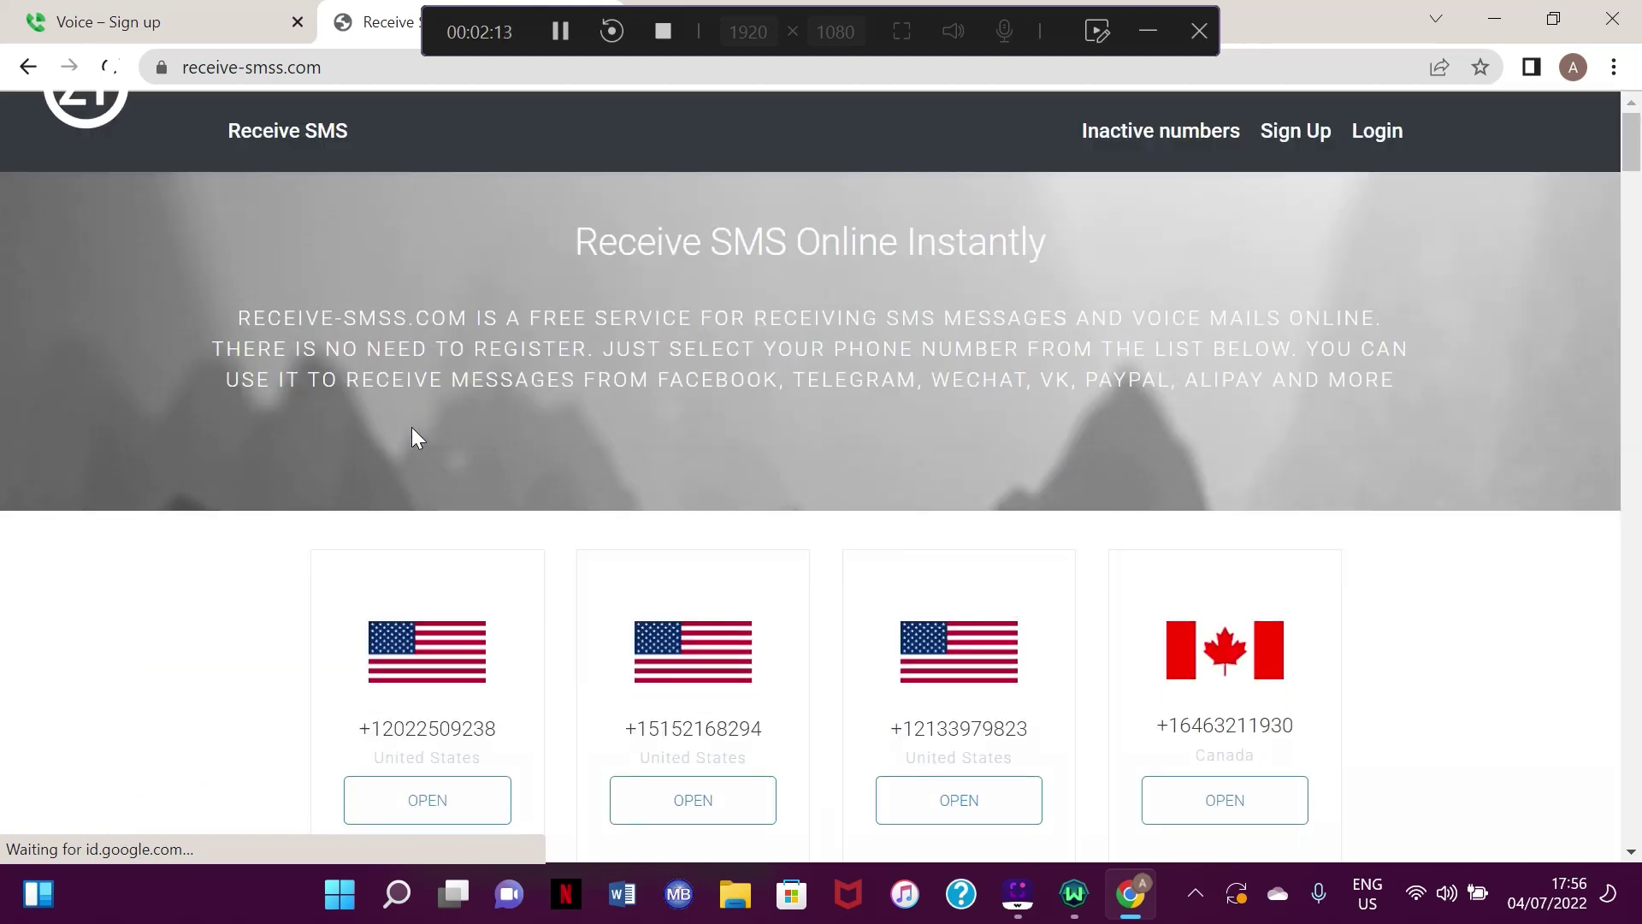
Open the first United States number's message page and copy its number.
scroll(413, 437, "down", 3)
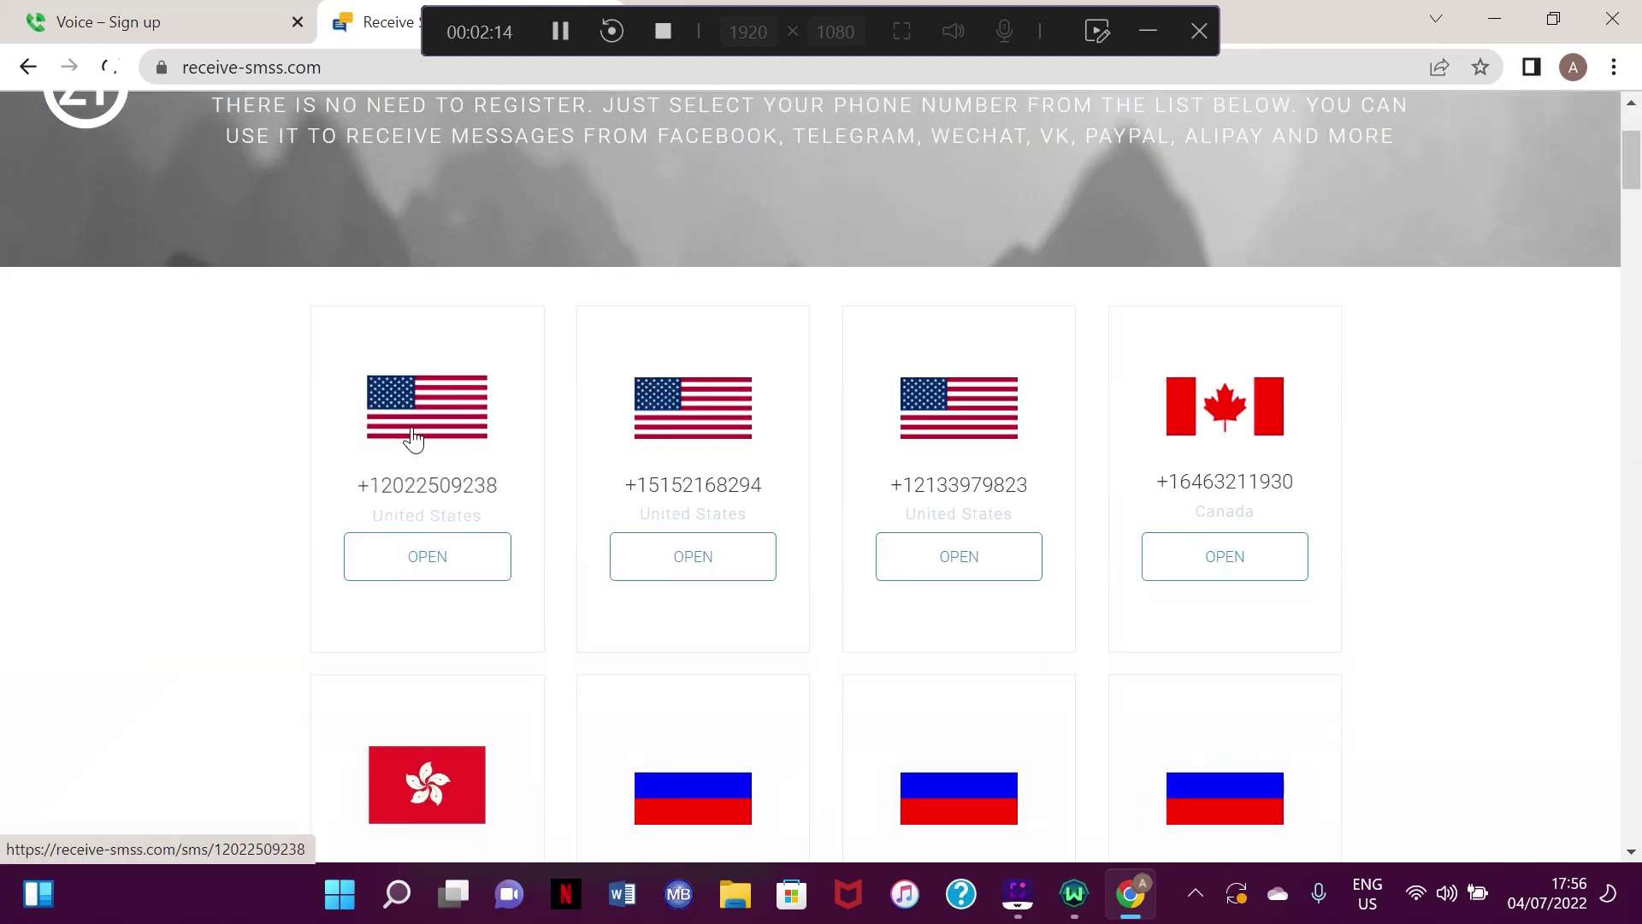
left_click(429, 560)
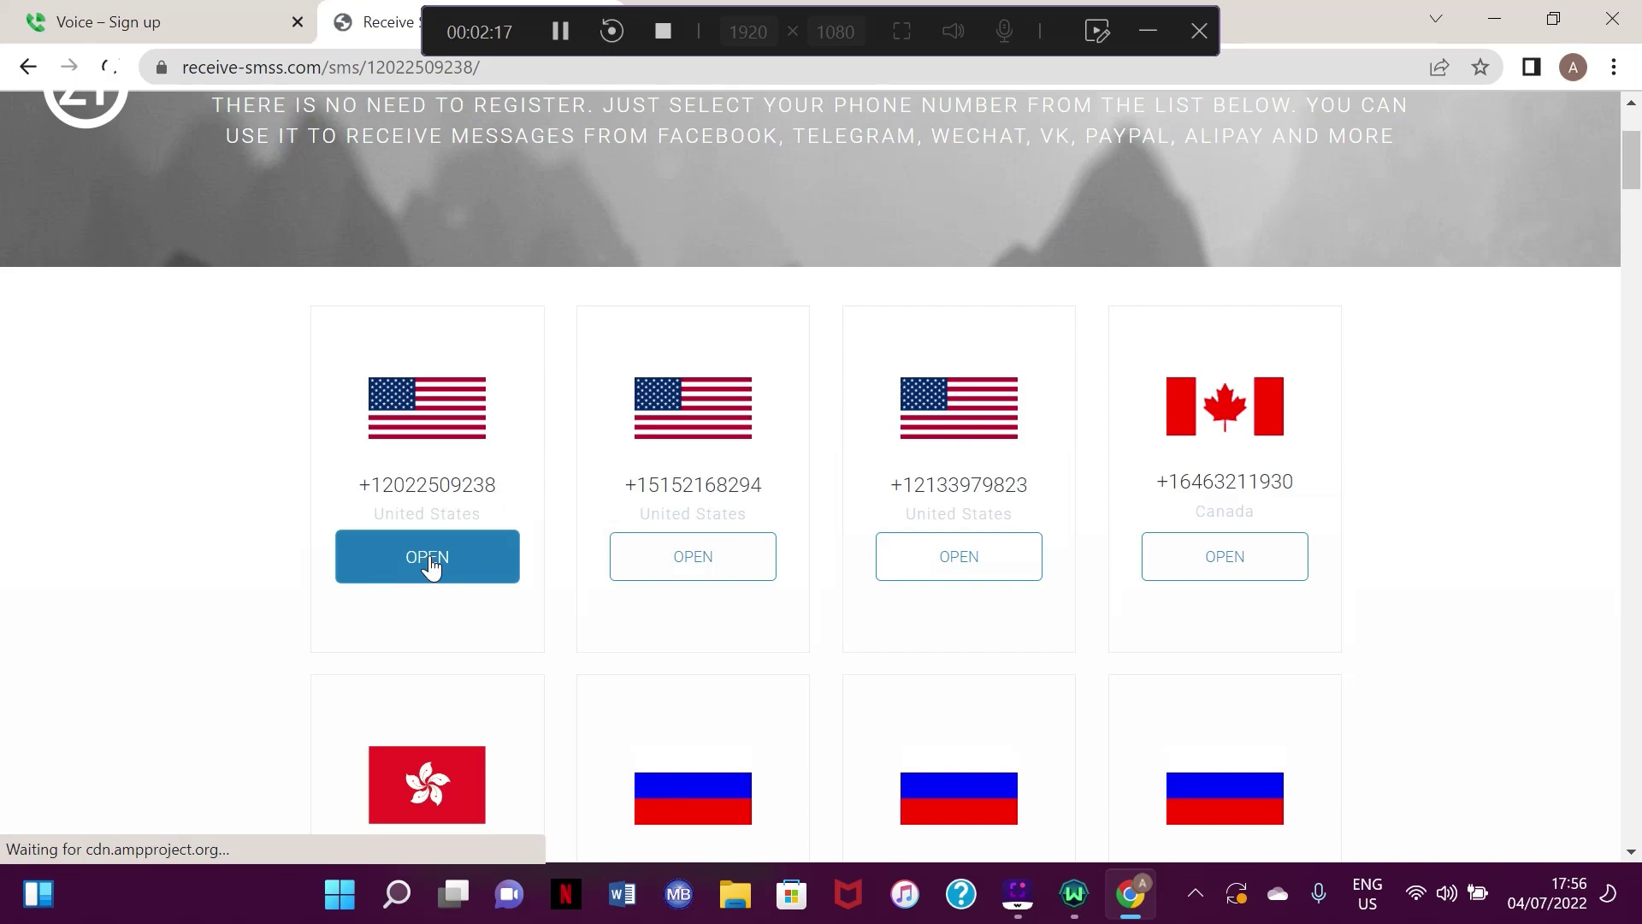
scroll(431, 568, "down", 8)
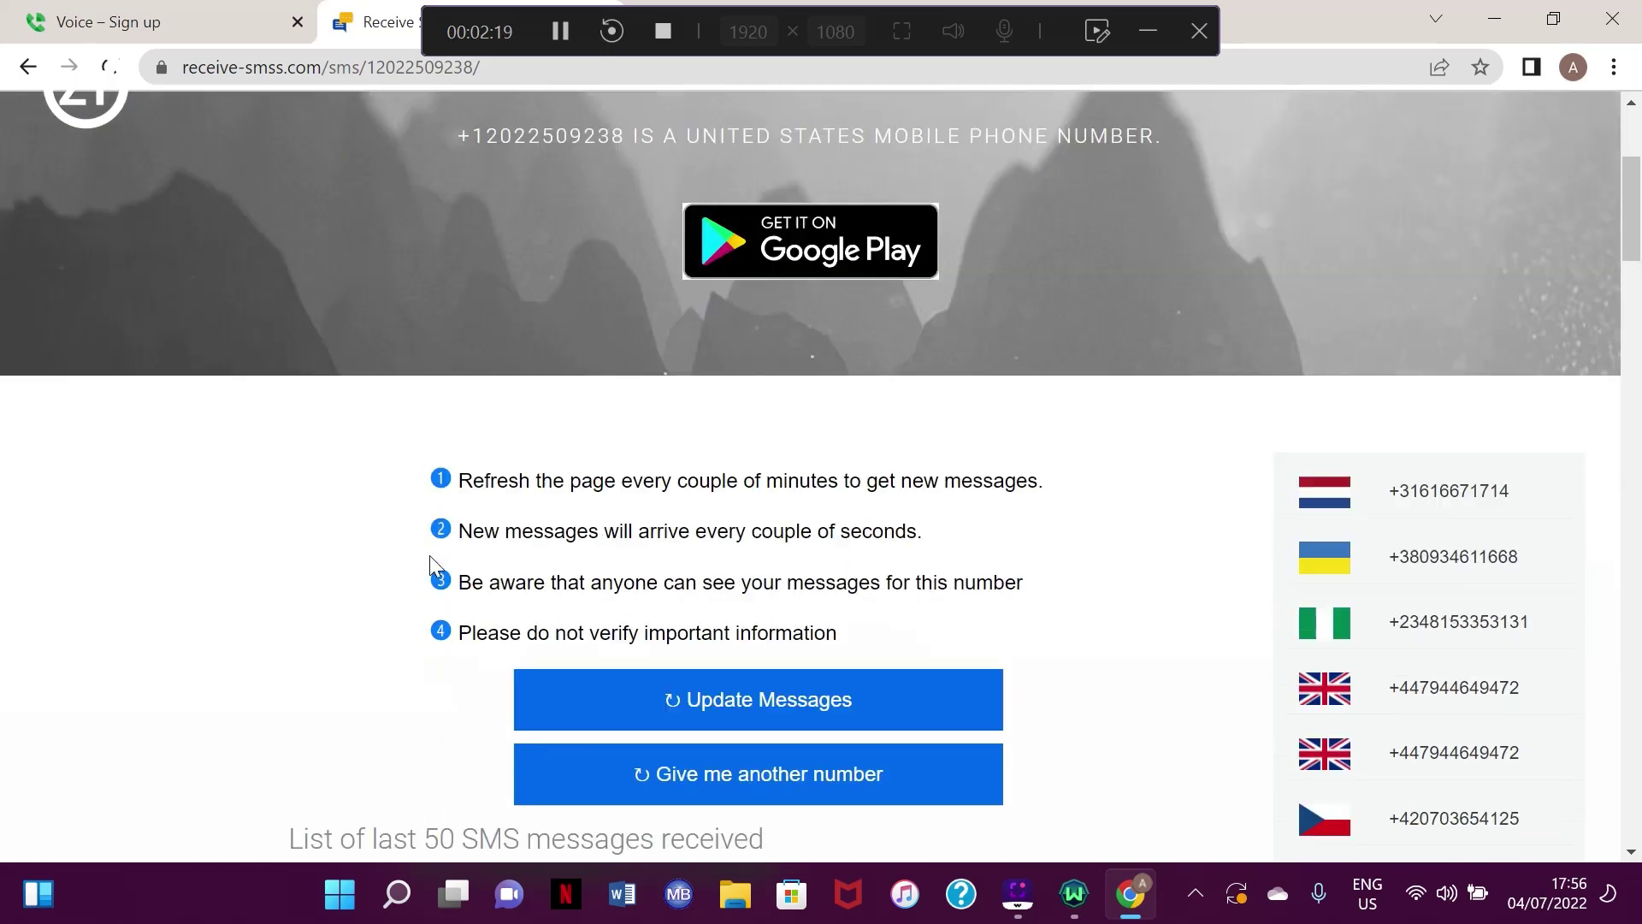
scroll(436, 566, "up", 8)
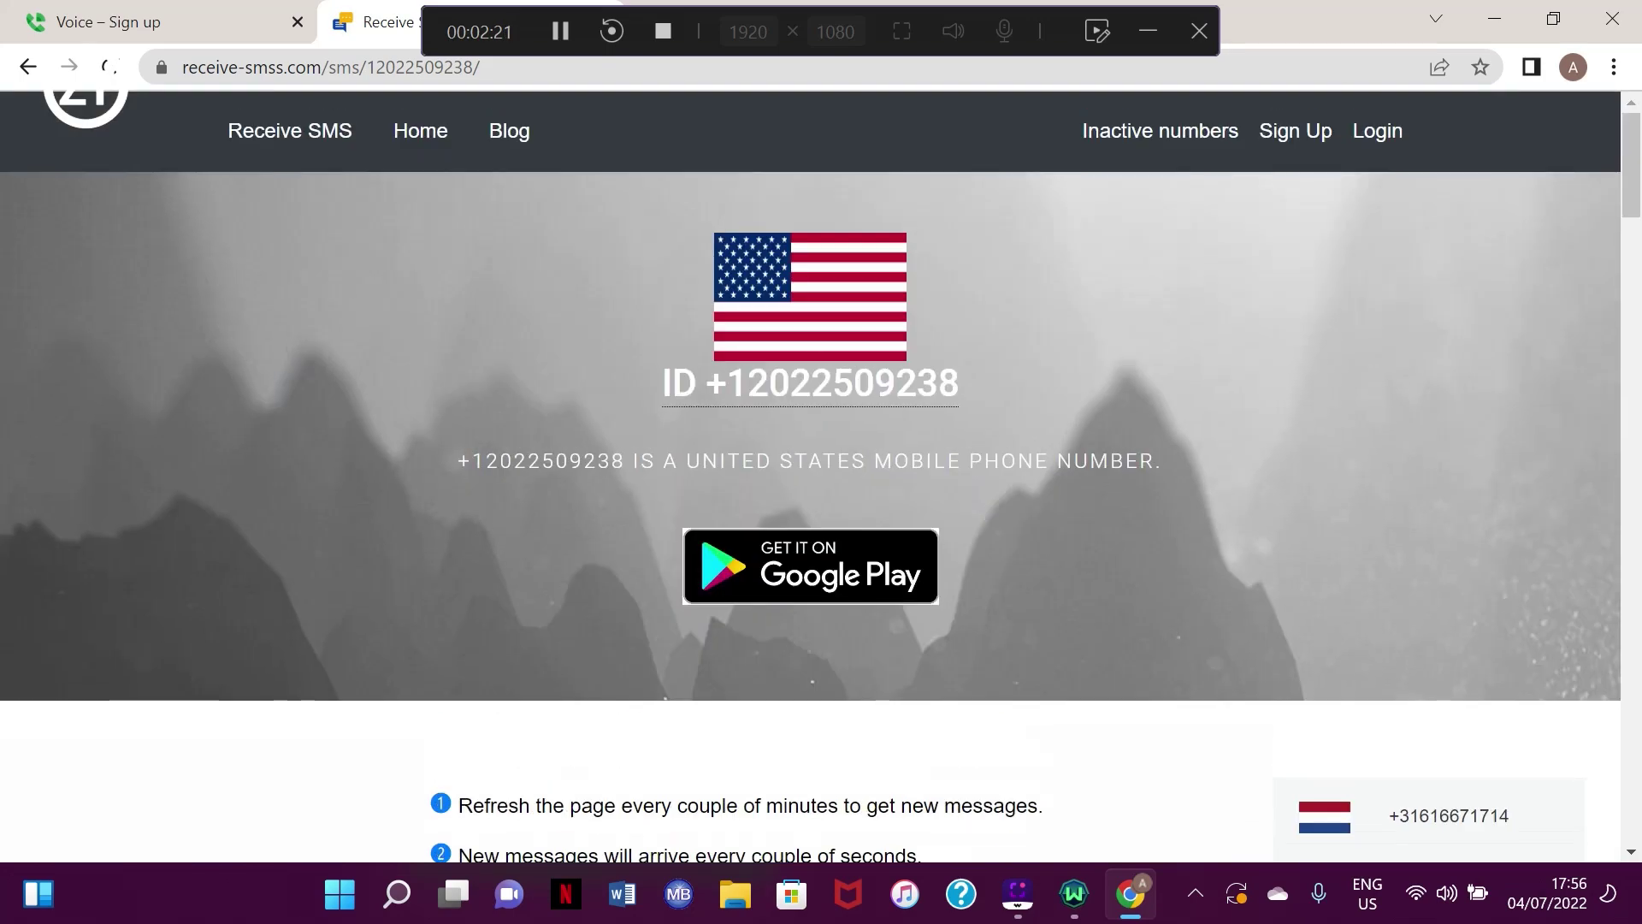
left_click(726, 388)
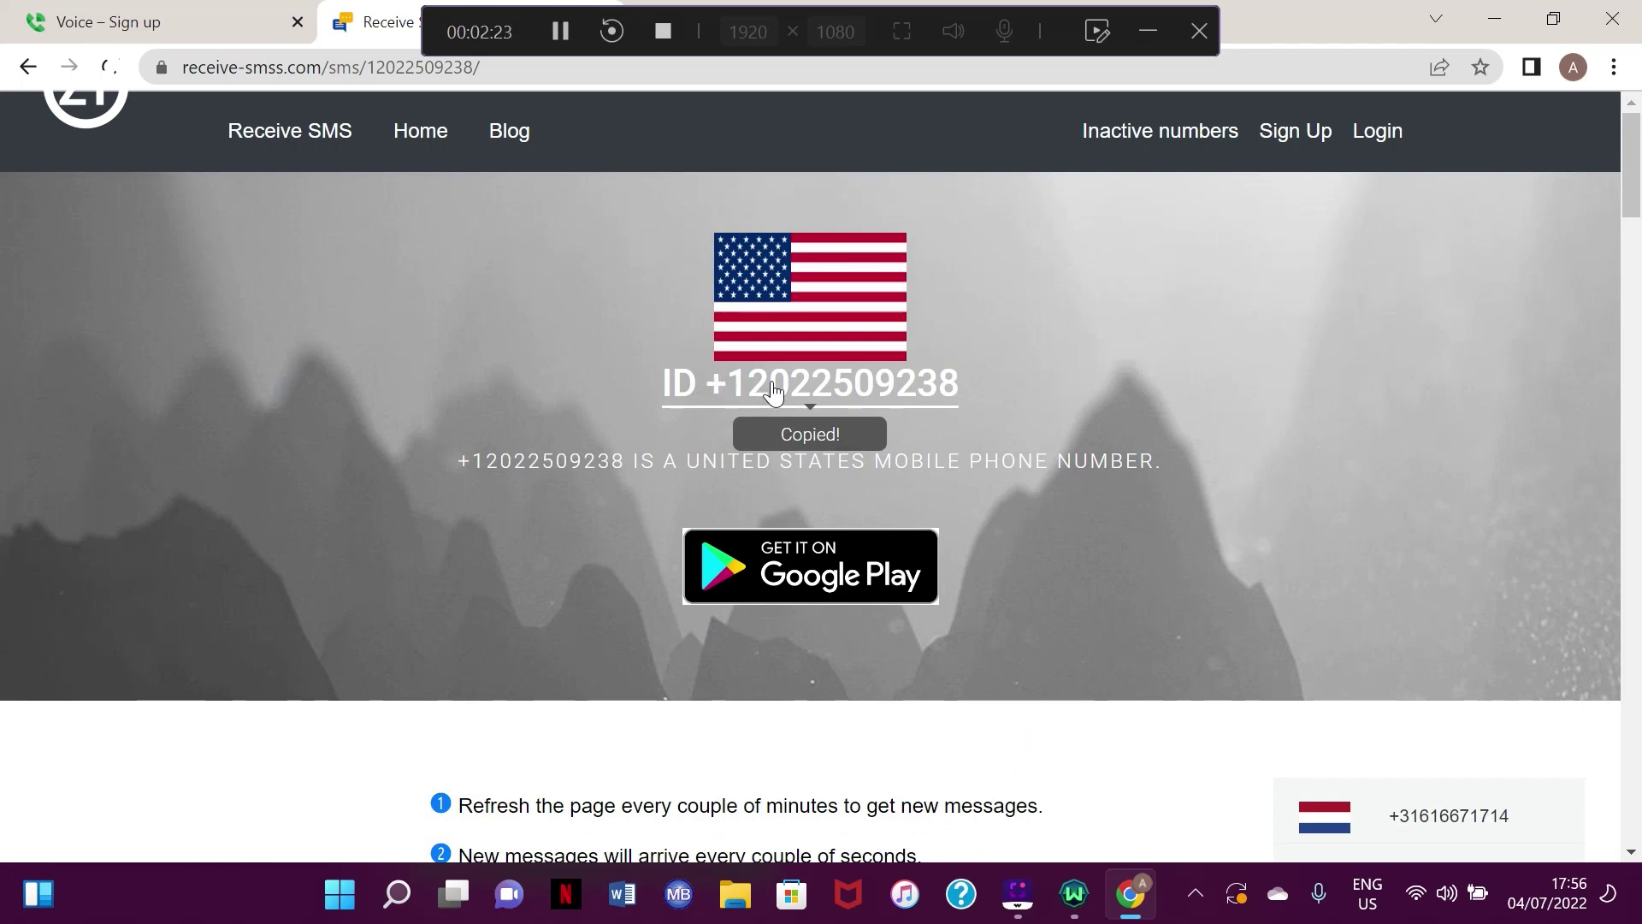
left_click(205, 18)
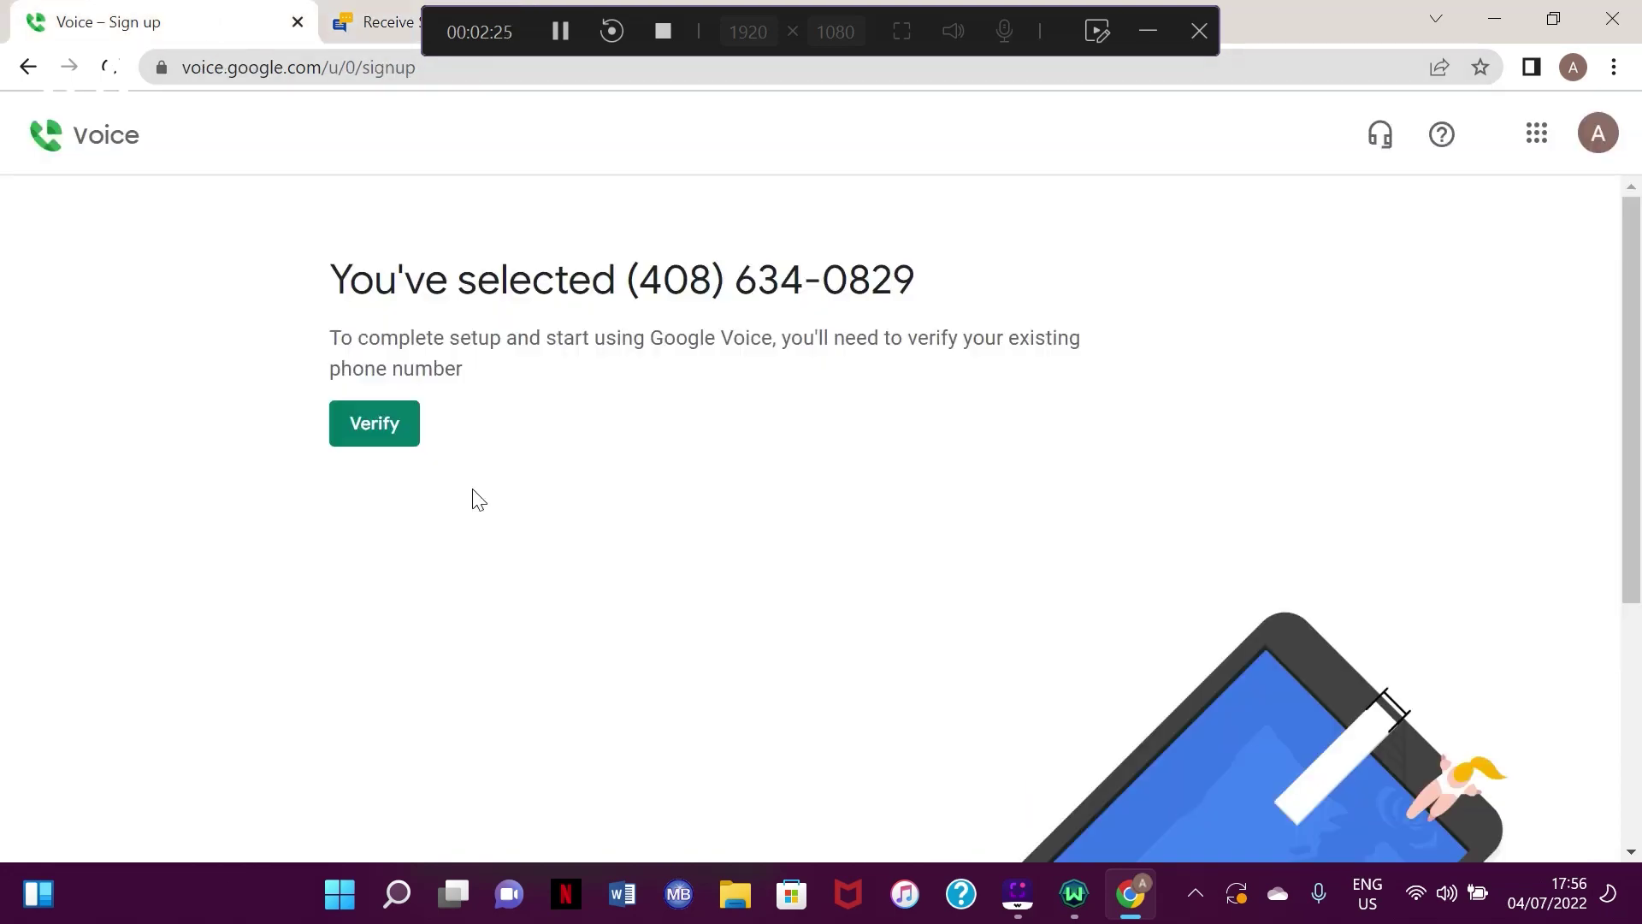
left_click(386, 427)
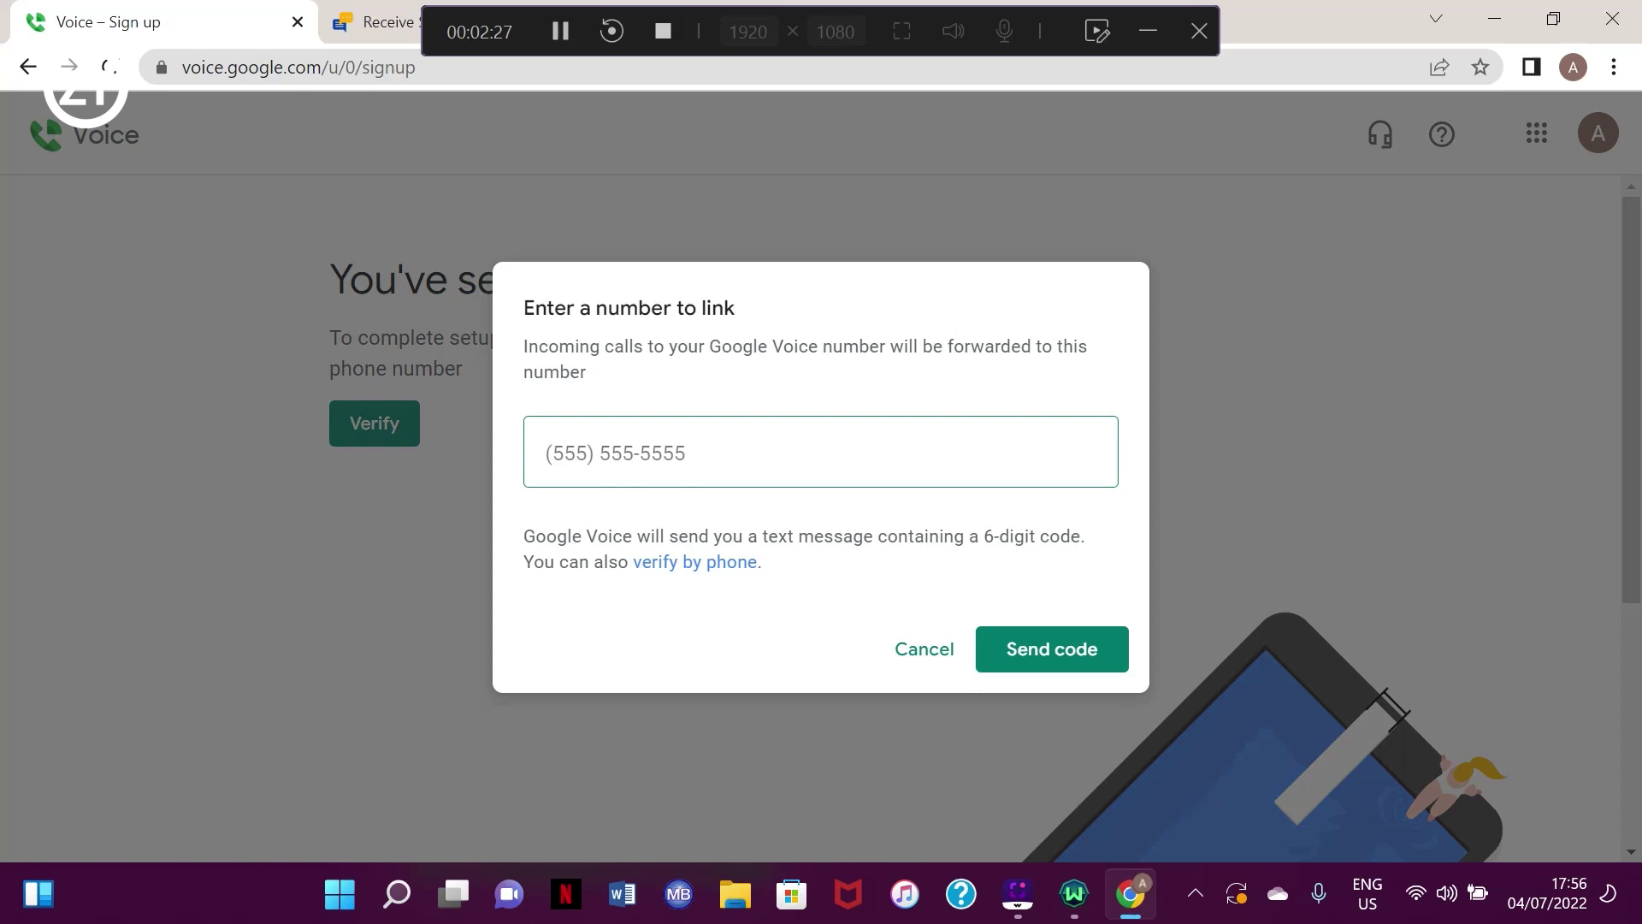
right_click(606, 456)
left_click(669, 253)
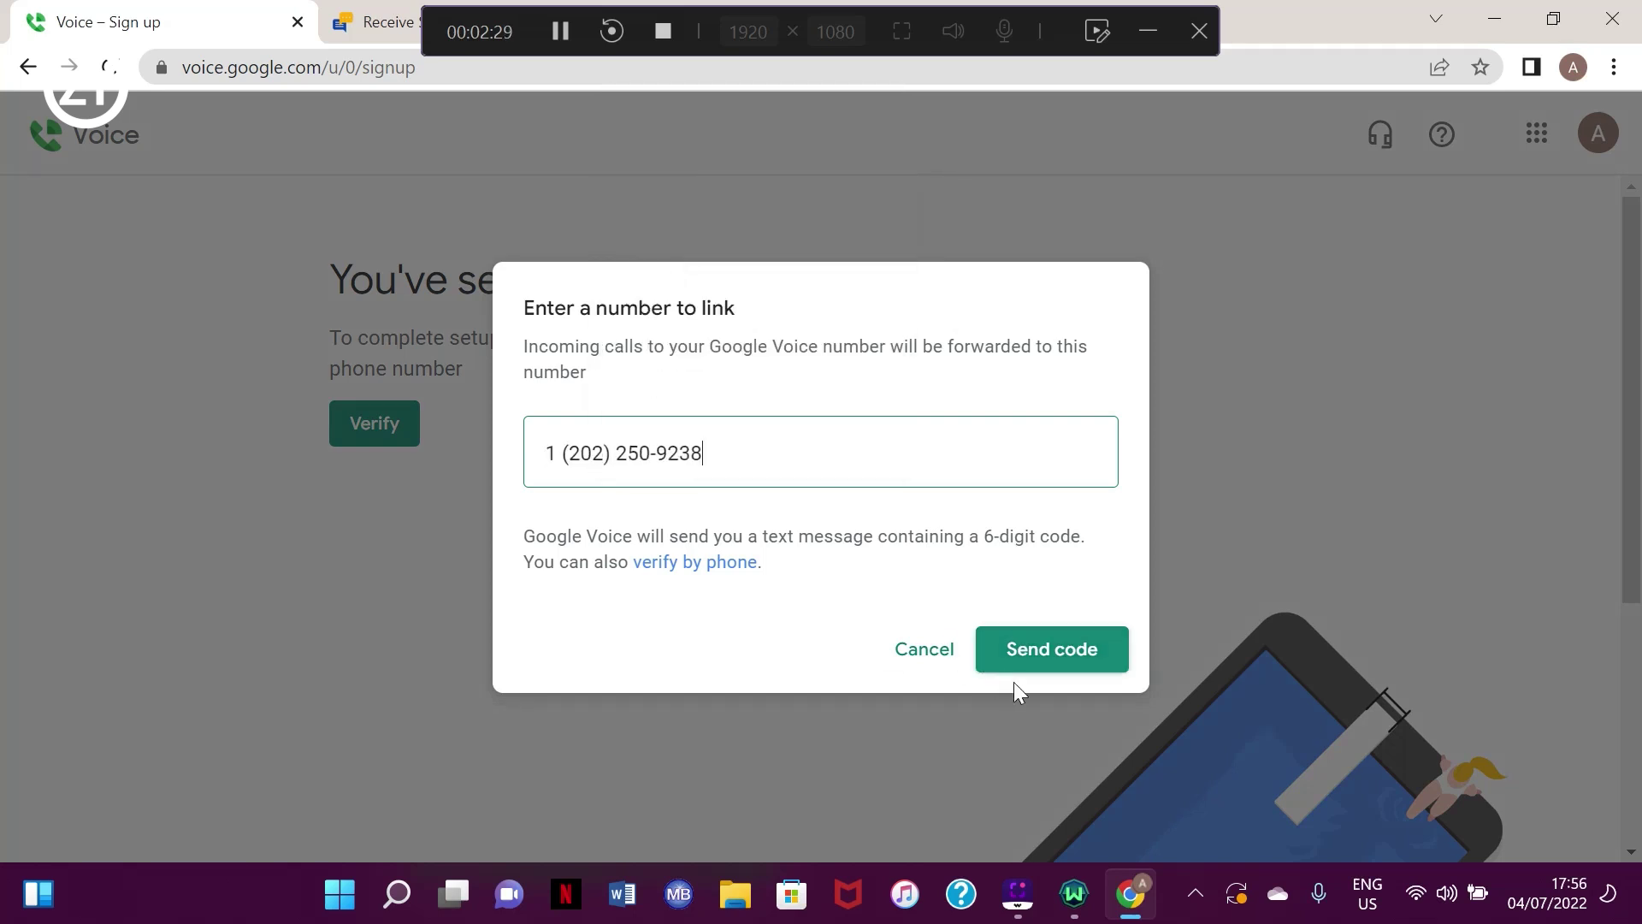
left_click(1017, 669)
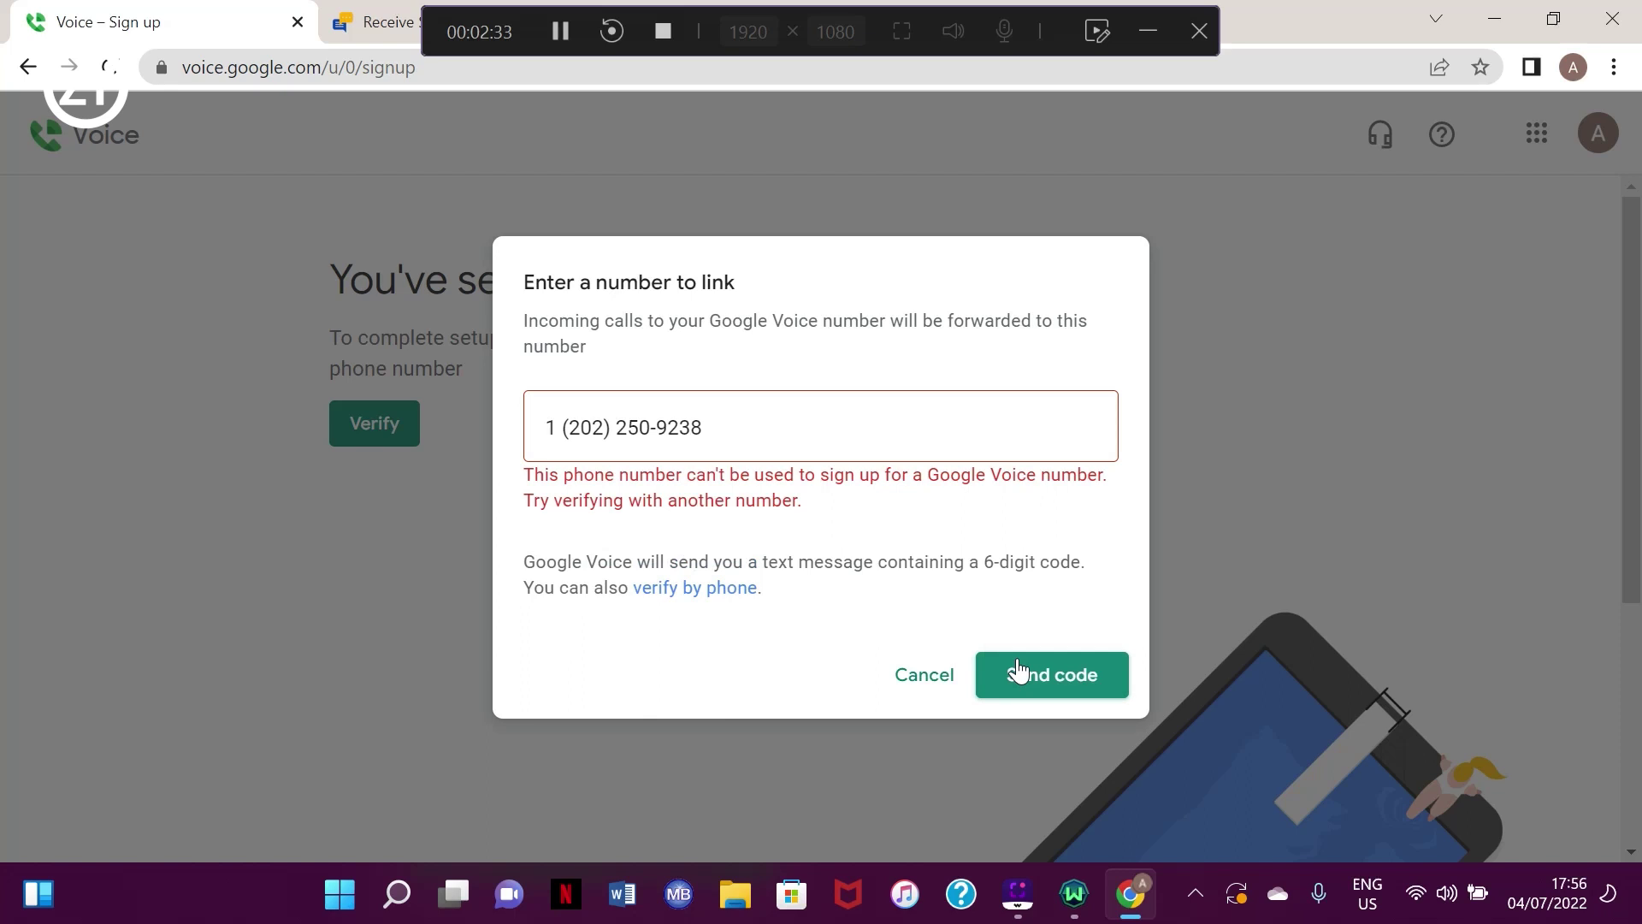
left_click(385, 23)
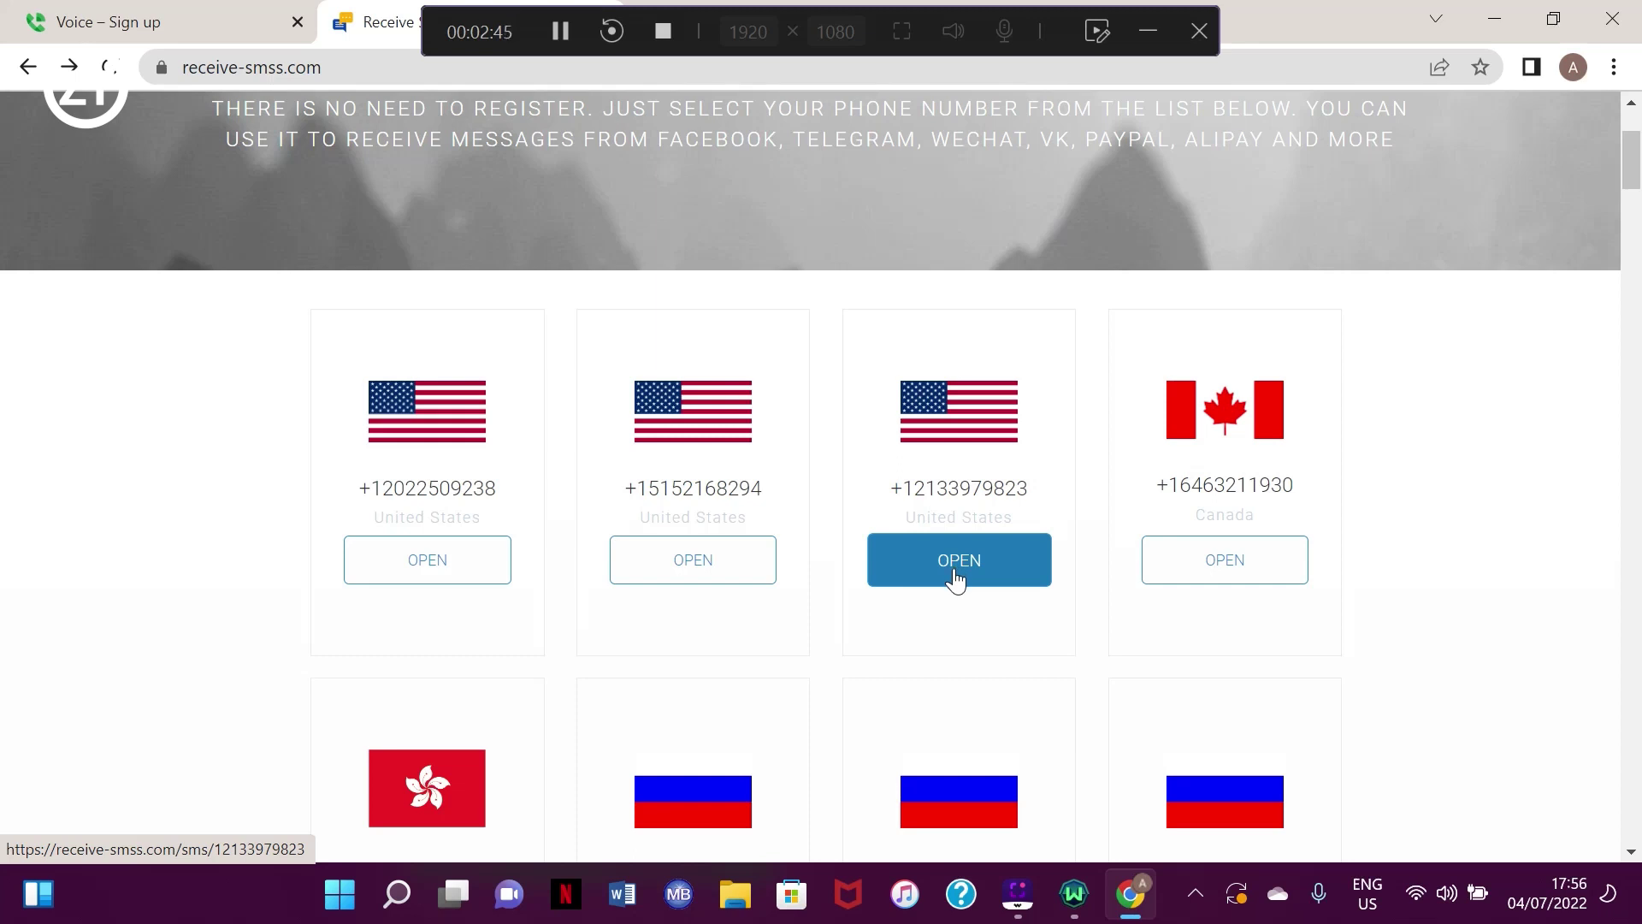
Open the third United States number's message page on receive-smss.com.
left_click(956, 574)
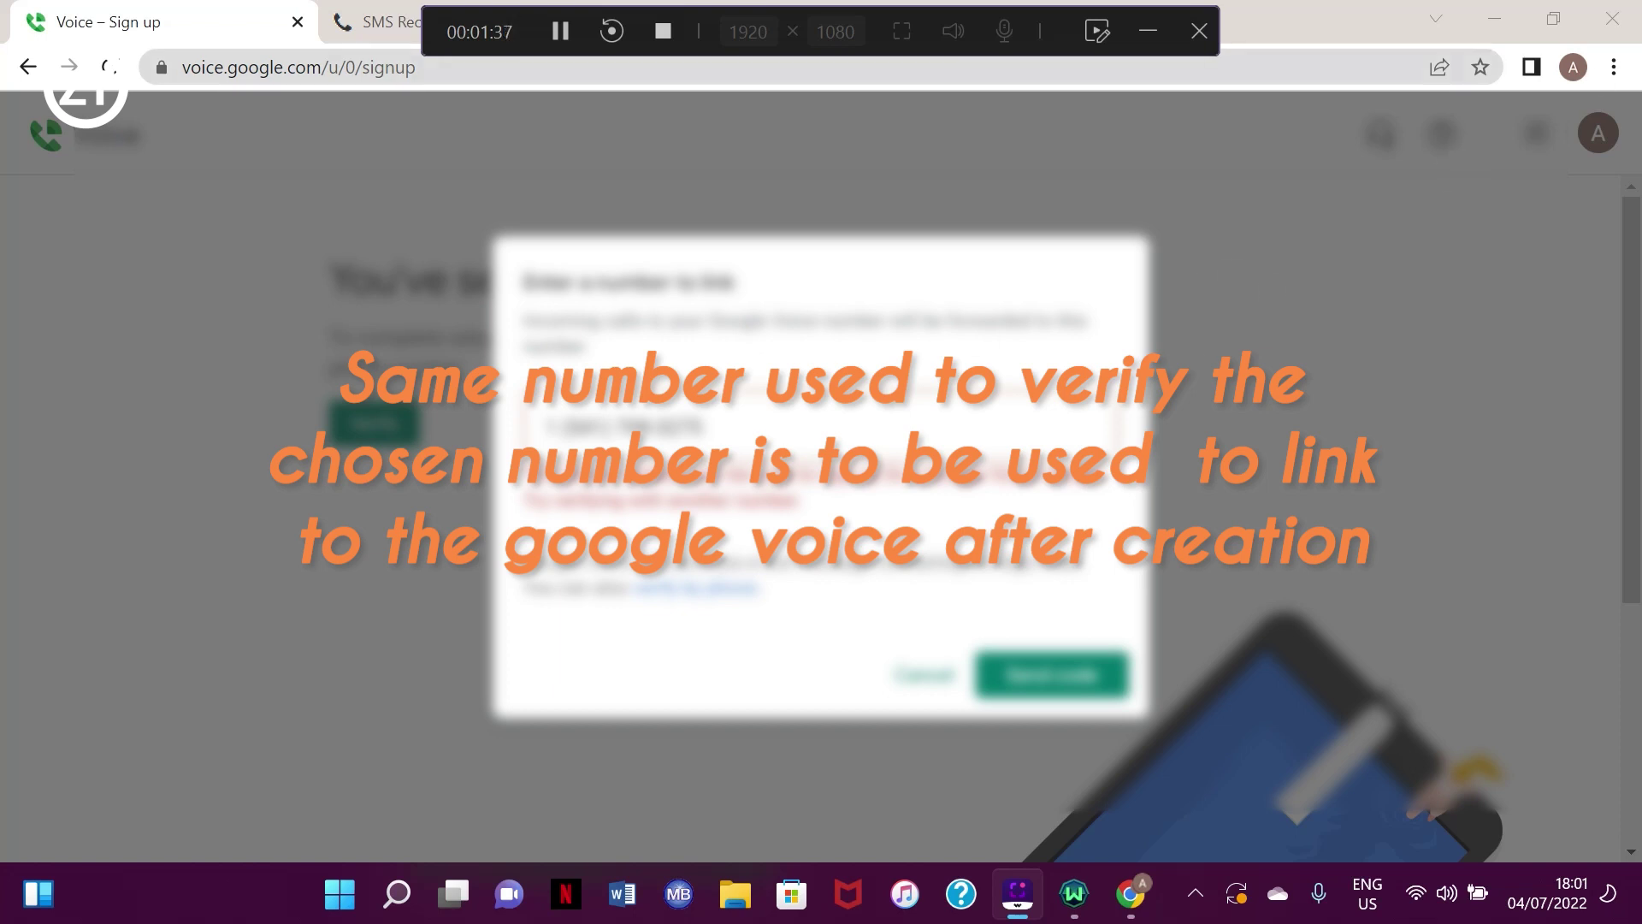
Switch to the other Chrome profile and open its voice.google.com calls page.
left_click(1573, 66)
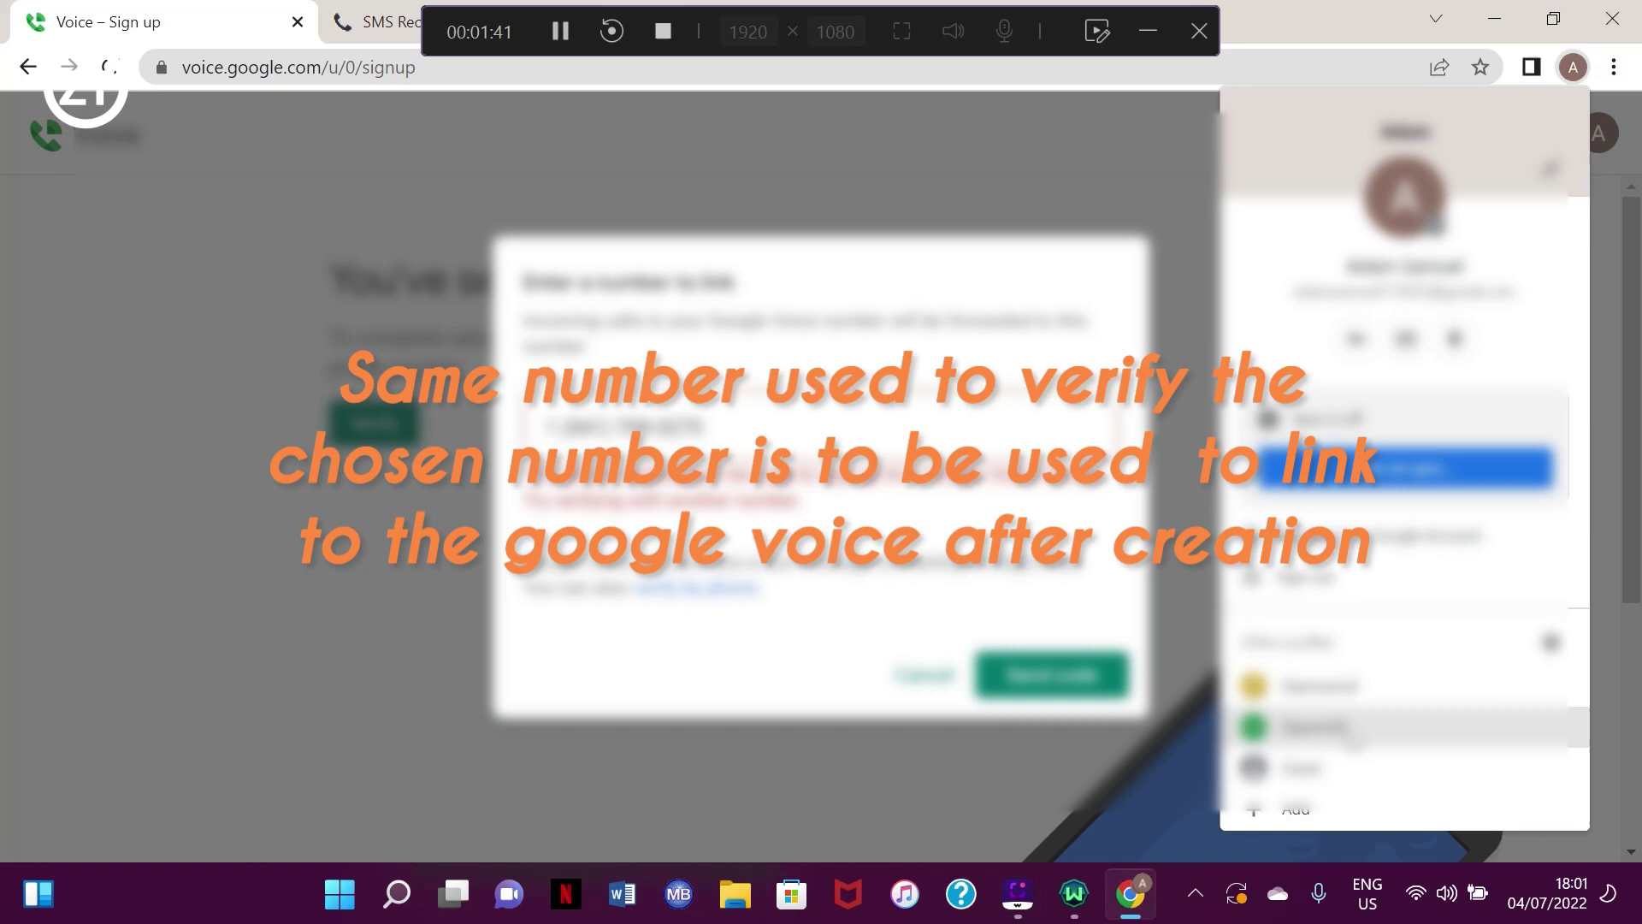
left_click(1355, 727)
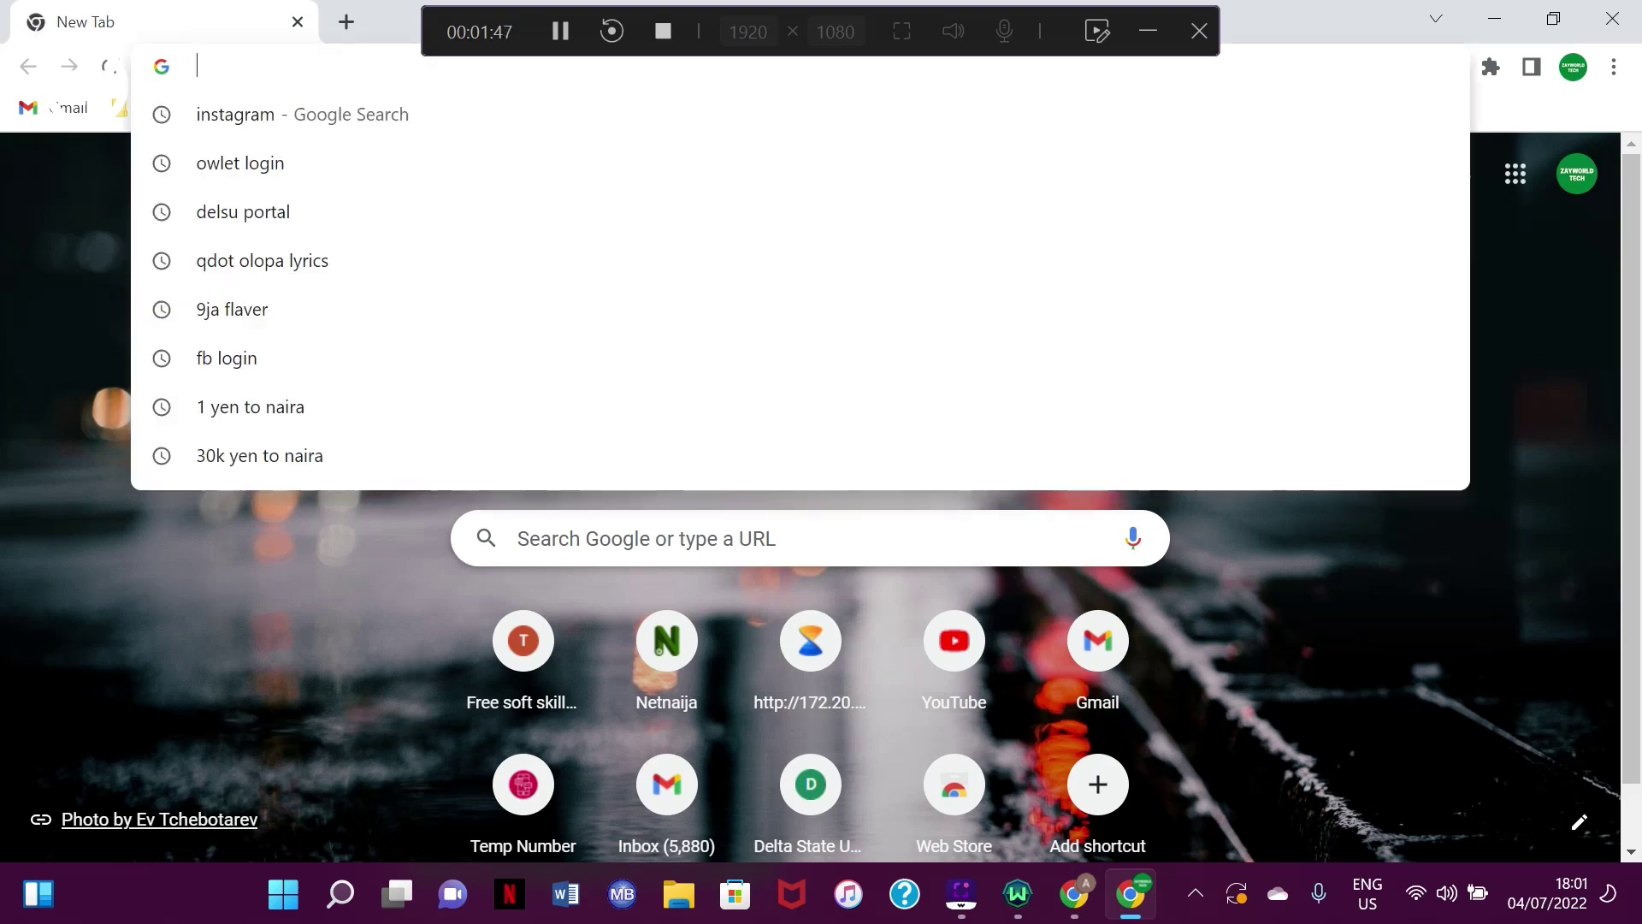
type("voice")
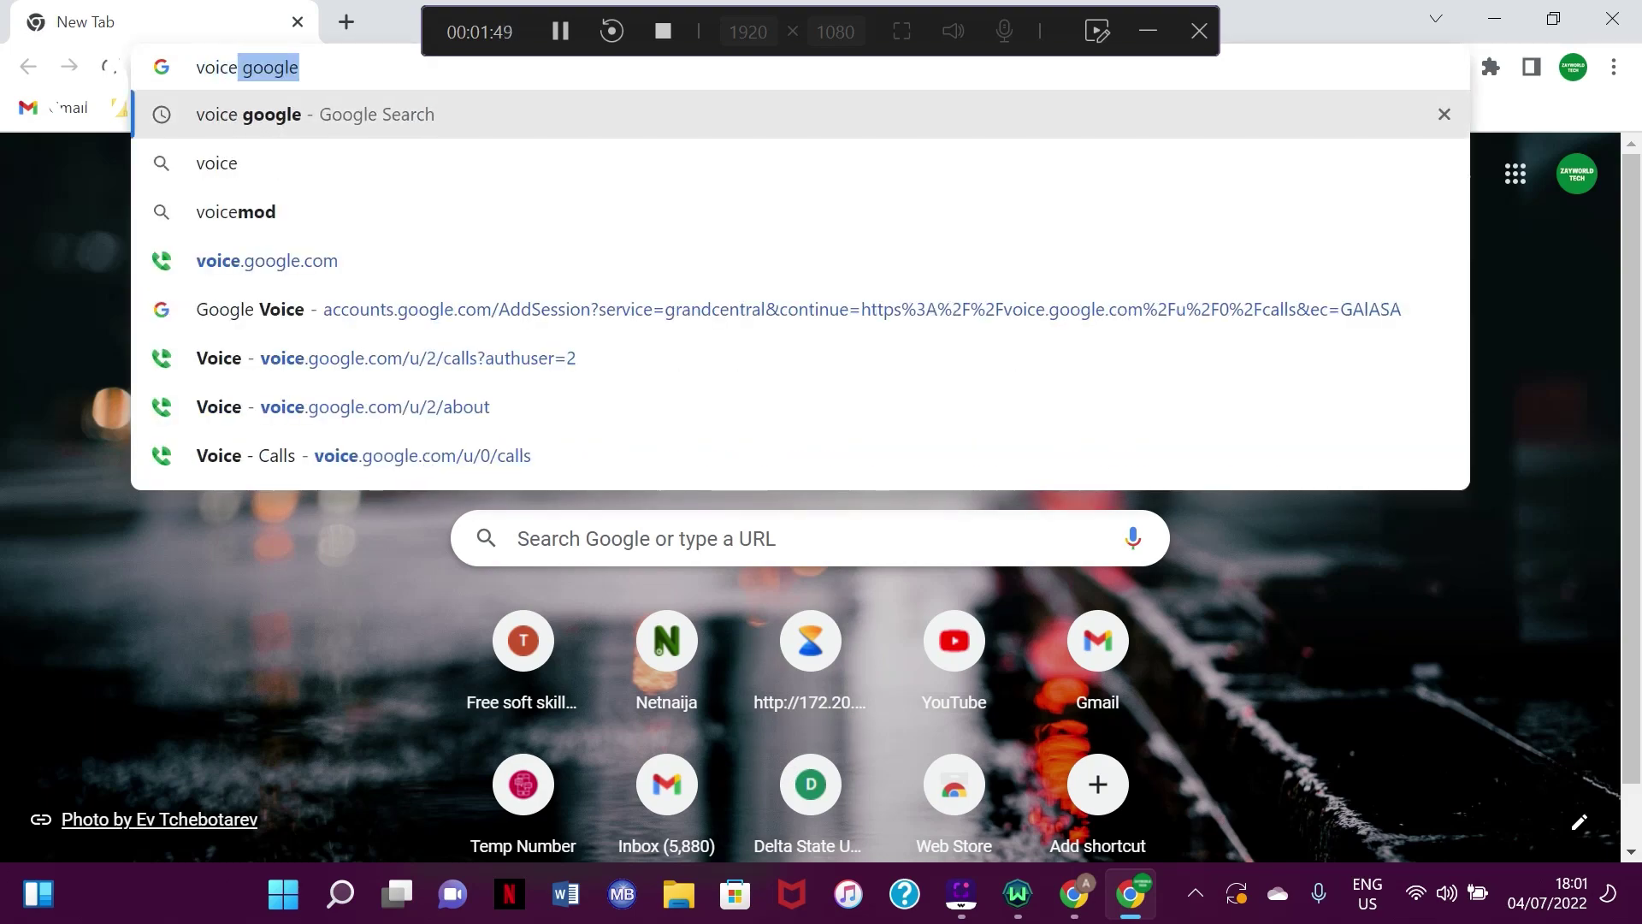
left_click(325, 349)
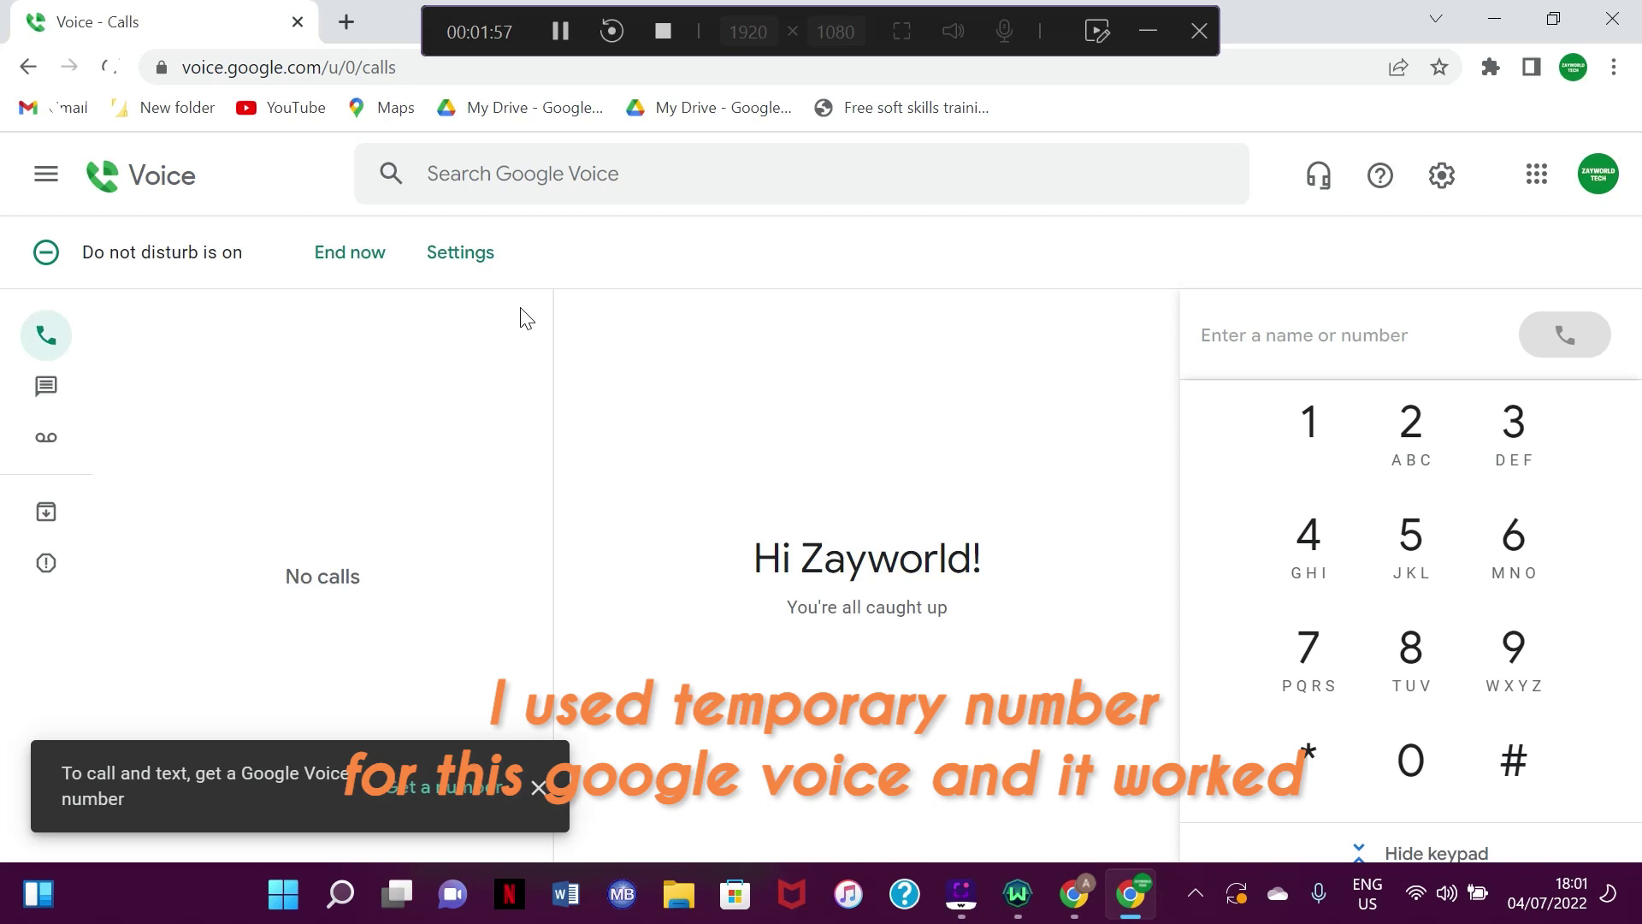
Dismiss the get-a-number notification, expand the Main menu, and open Google Voice settings.
left_click(538, 786)
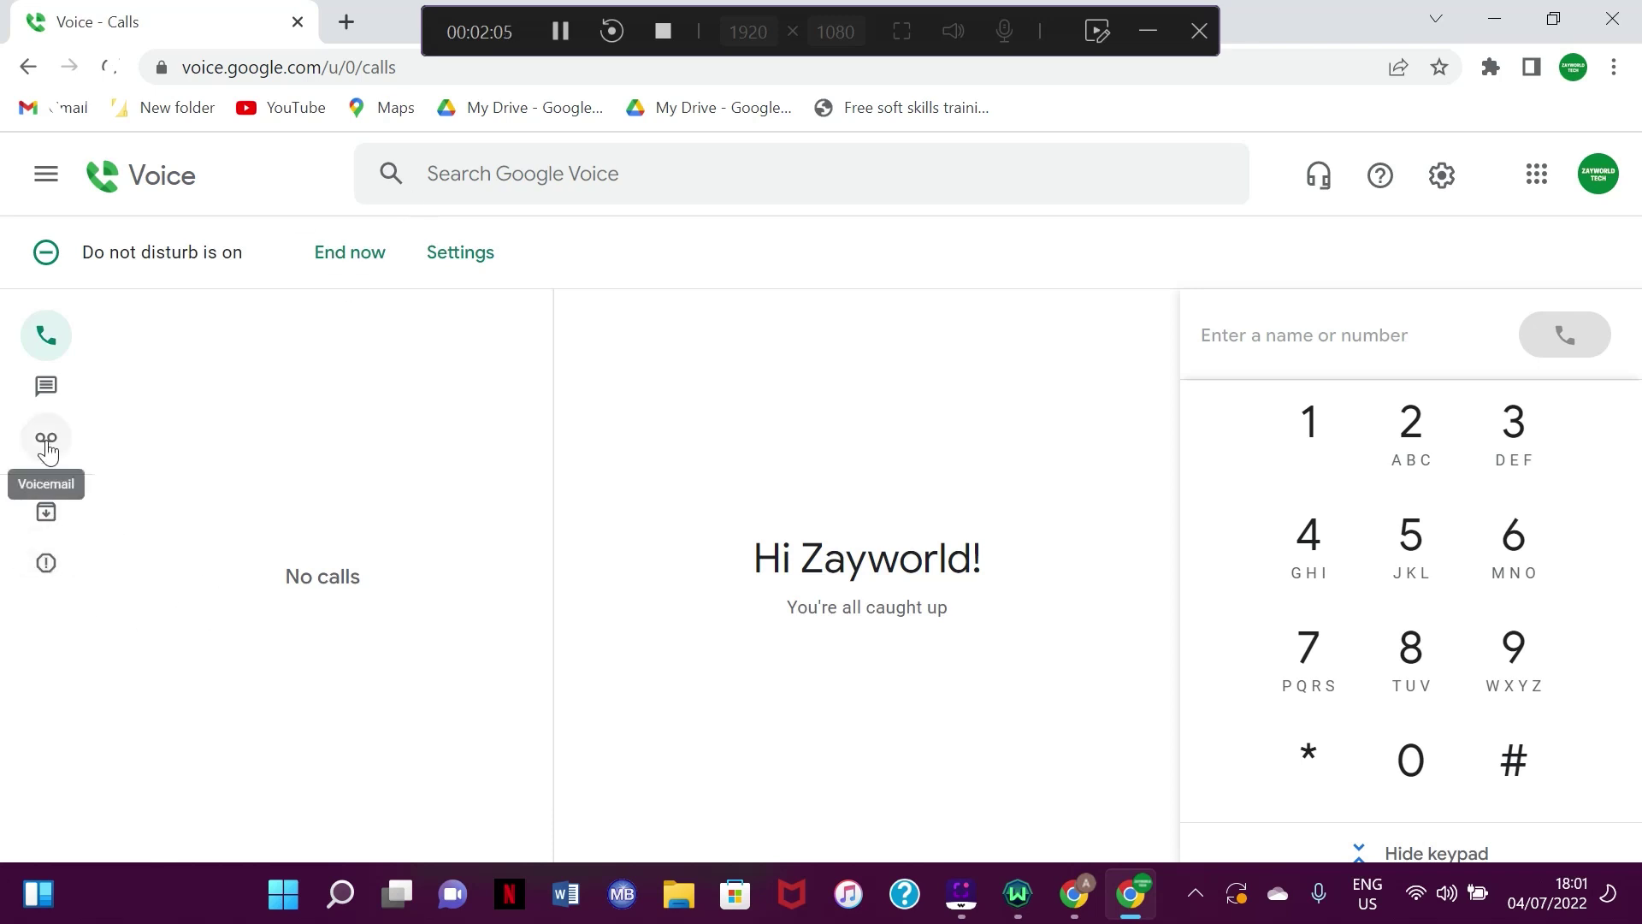
left_click(49, 188)
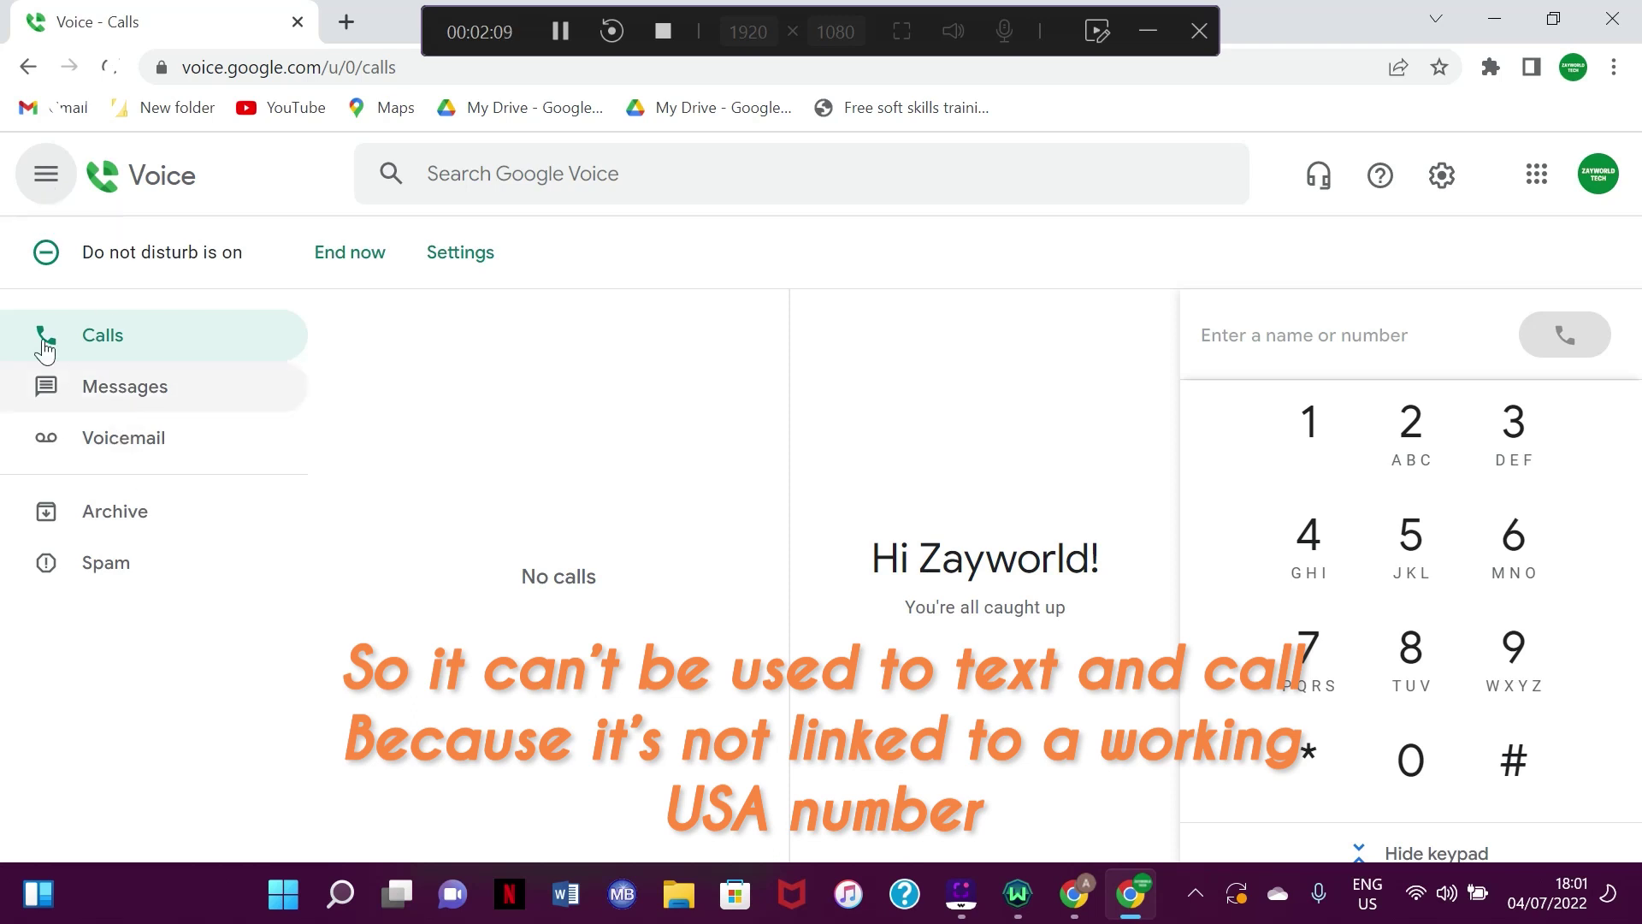
left_click(1442, 175)
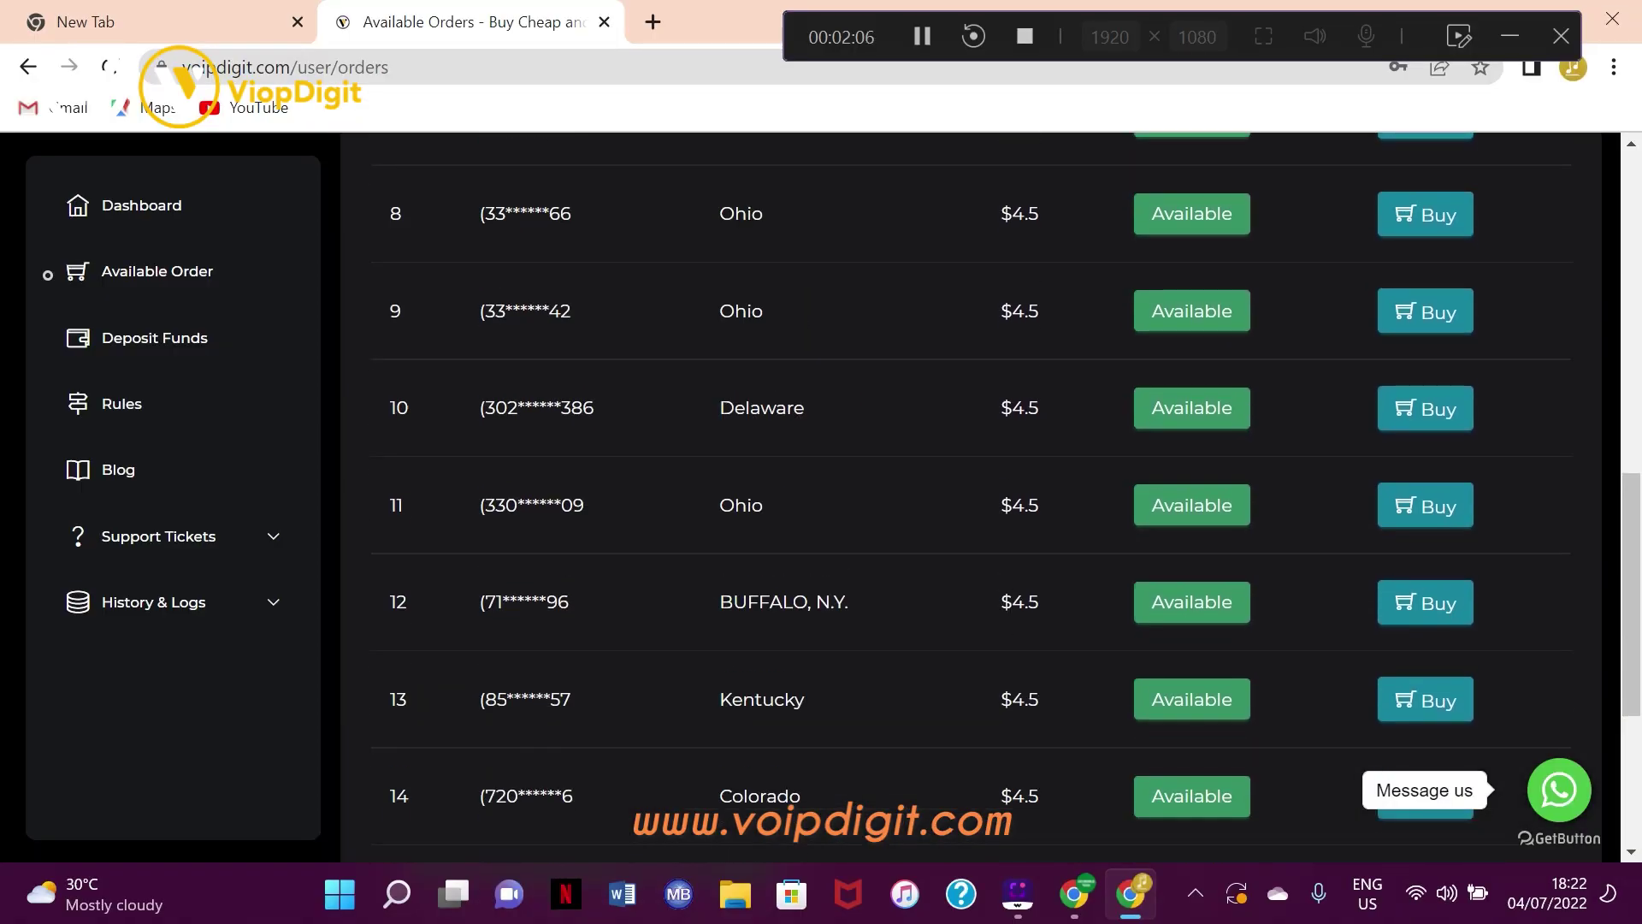
Highlight the $4.5 price in the BUFFALO, N.Y. row and scroll back to the top.
left_click_drag(1000, 602, 1039, 601)
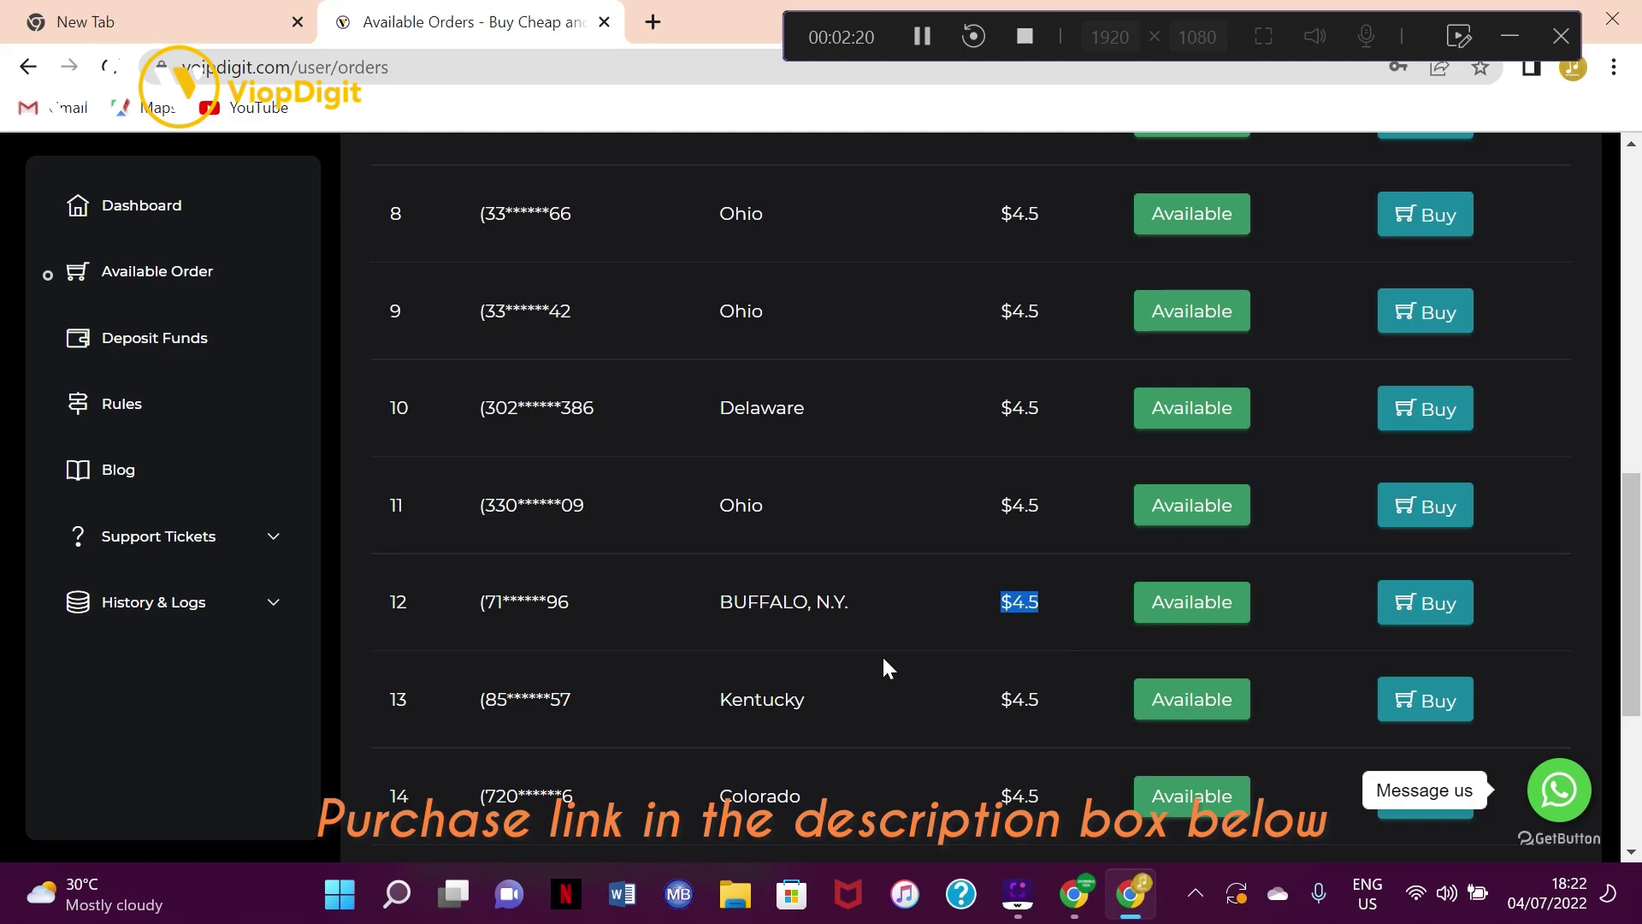
scroll(883, 667, "up", 10)
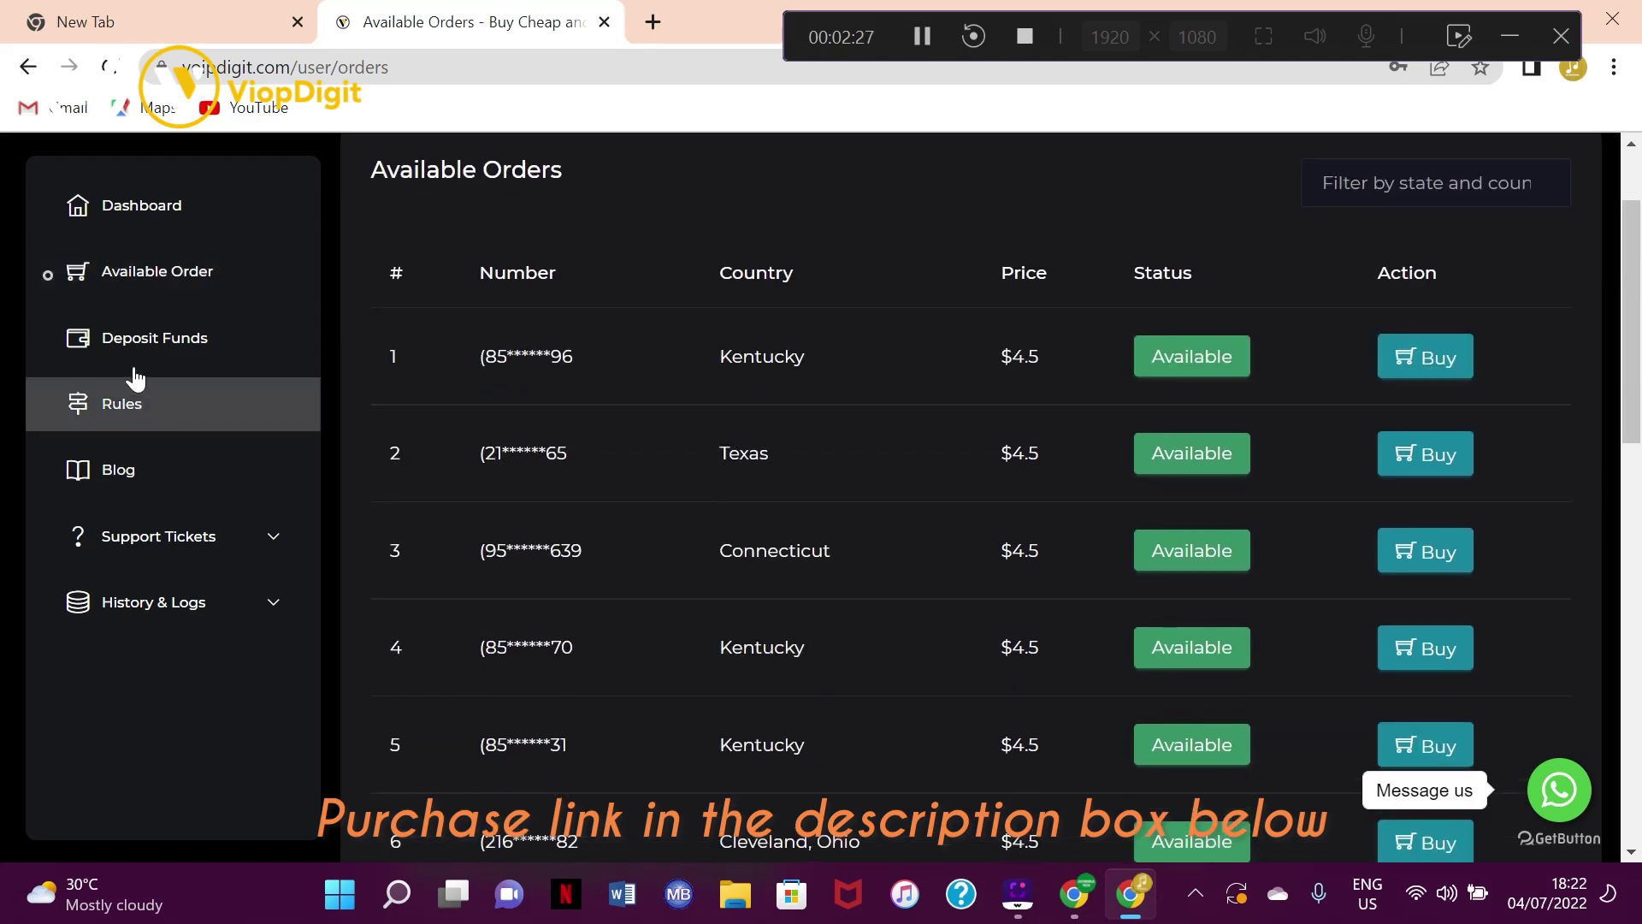